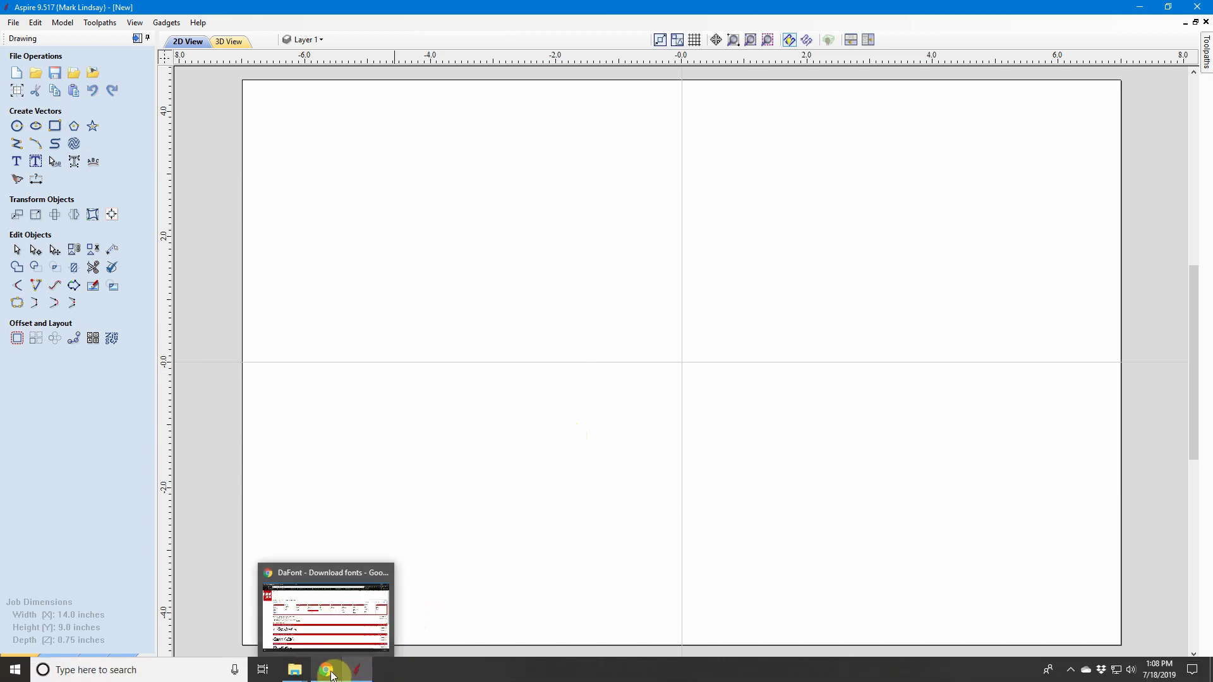
- Switch from the Aspire sign project to the Chrome window showing dafont.com
left_click(329, 577)
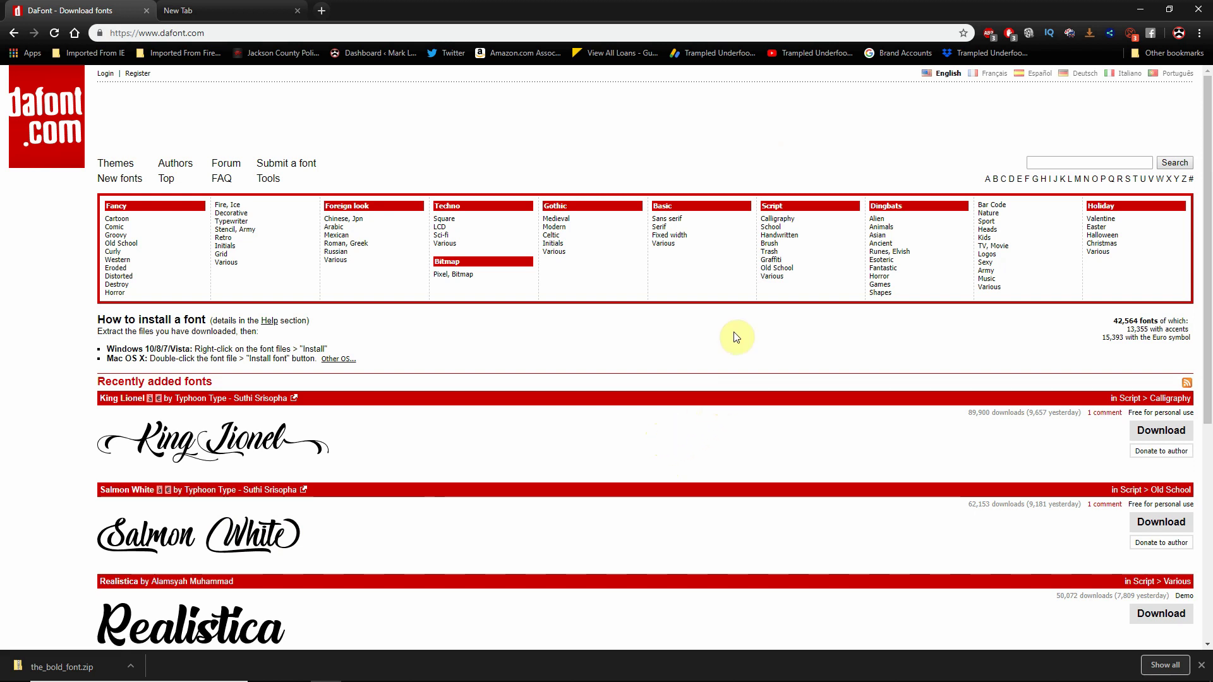
- Open DaFont's Basic > Sans serif category to browse toward The Bold Font
left_click(676, 223)
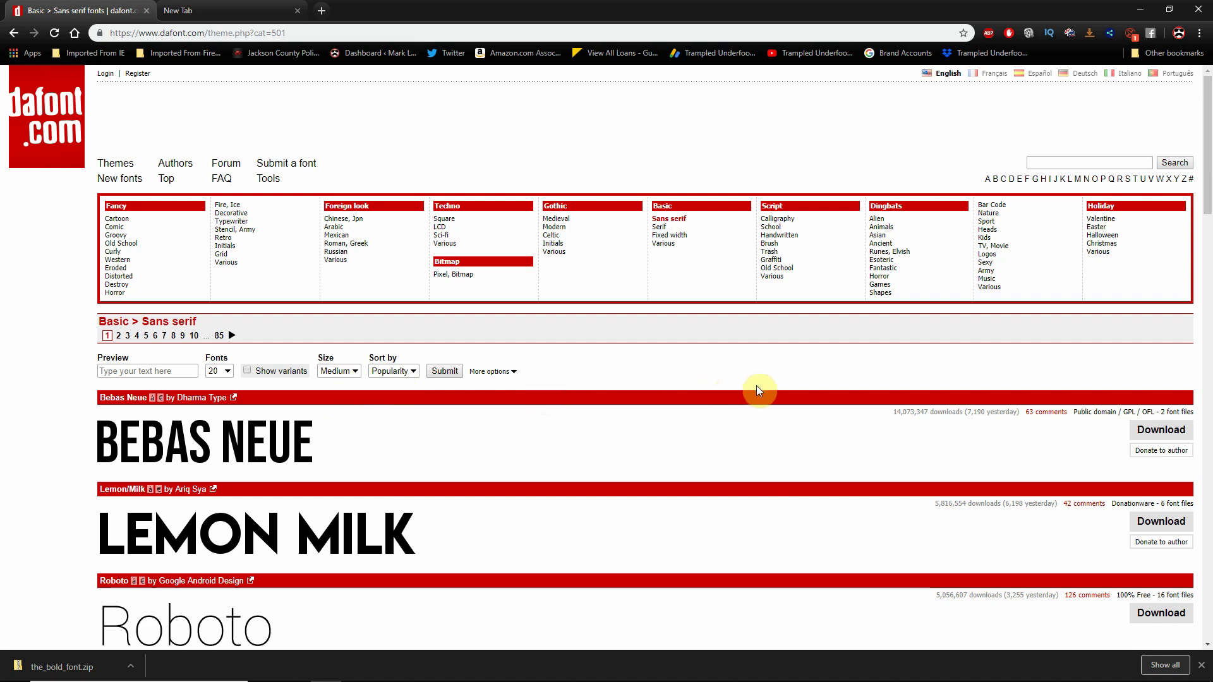
scroll(759, 389, "down", 2)
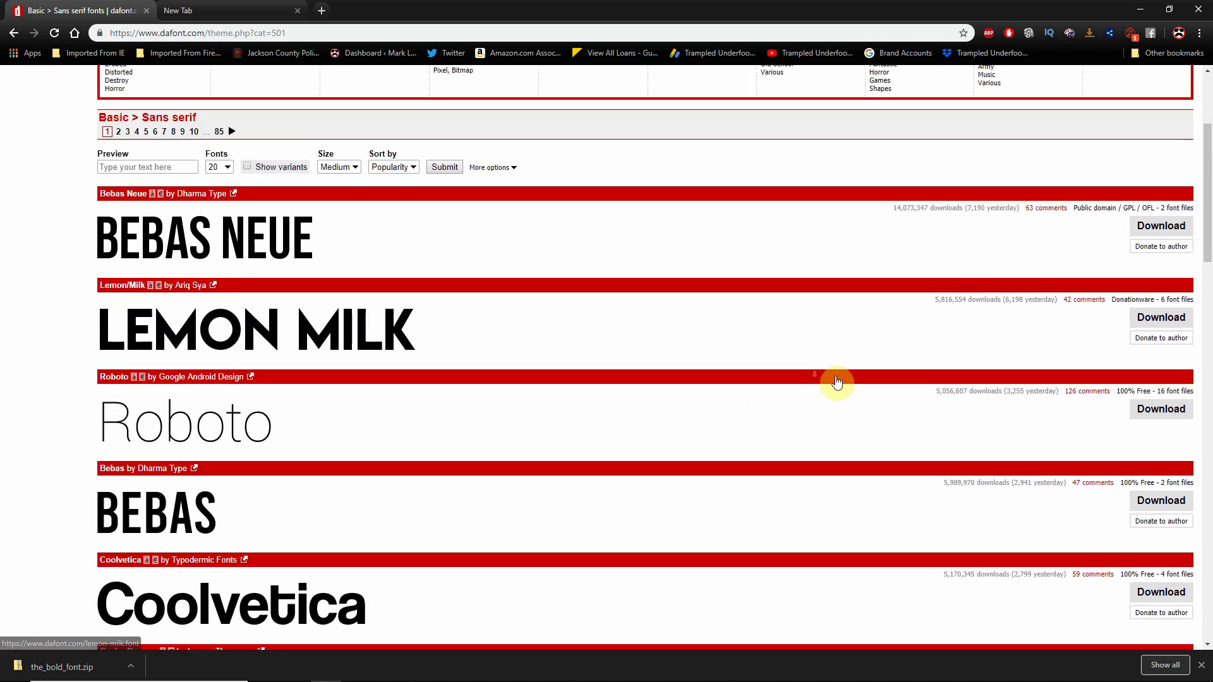
scroll(834, 379, "down", 2)
scroll(847, 360, "down", 3)
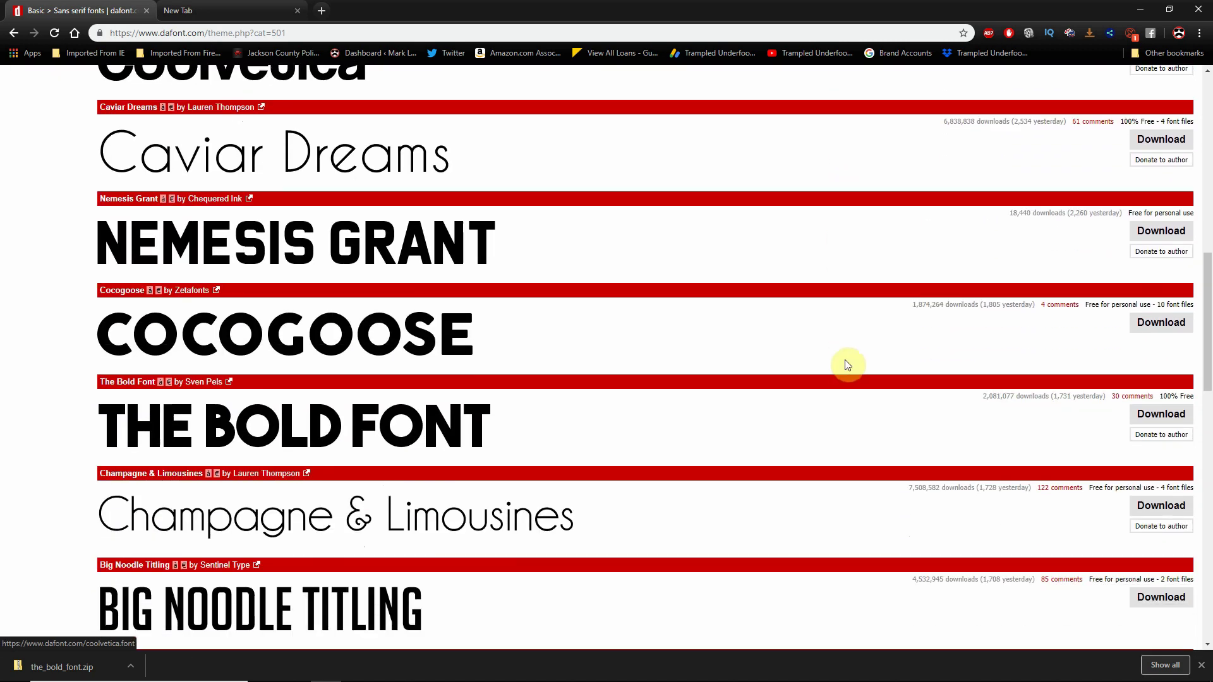
scroll(847, 361, "down", 2)
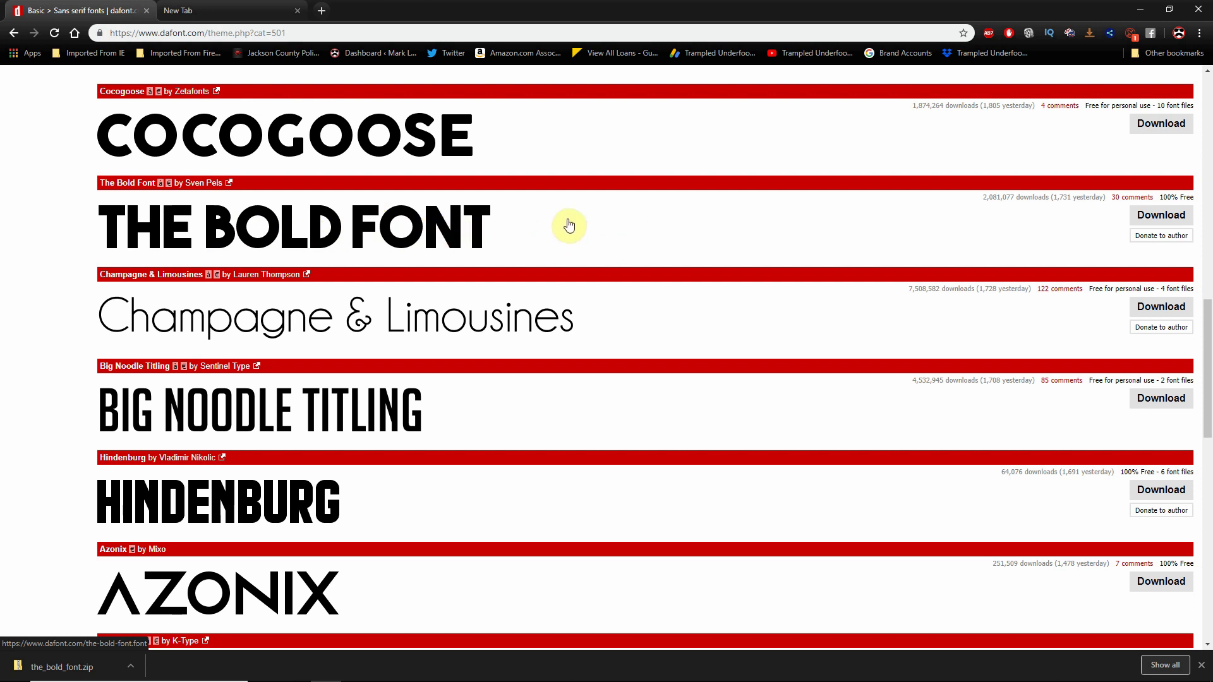
- Open The Bold Font's DaFont page to view its character set
left_click(389, 237)
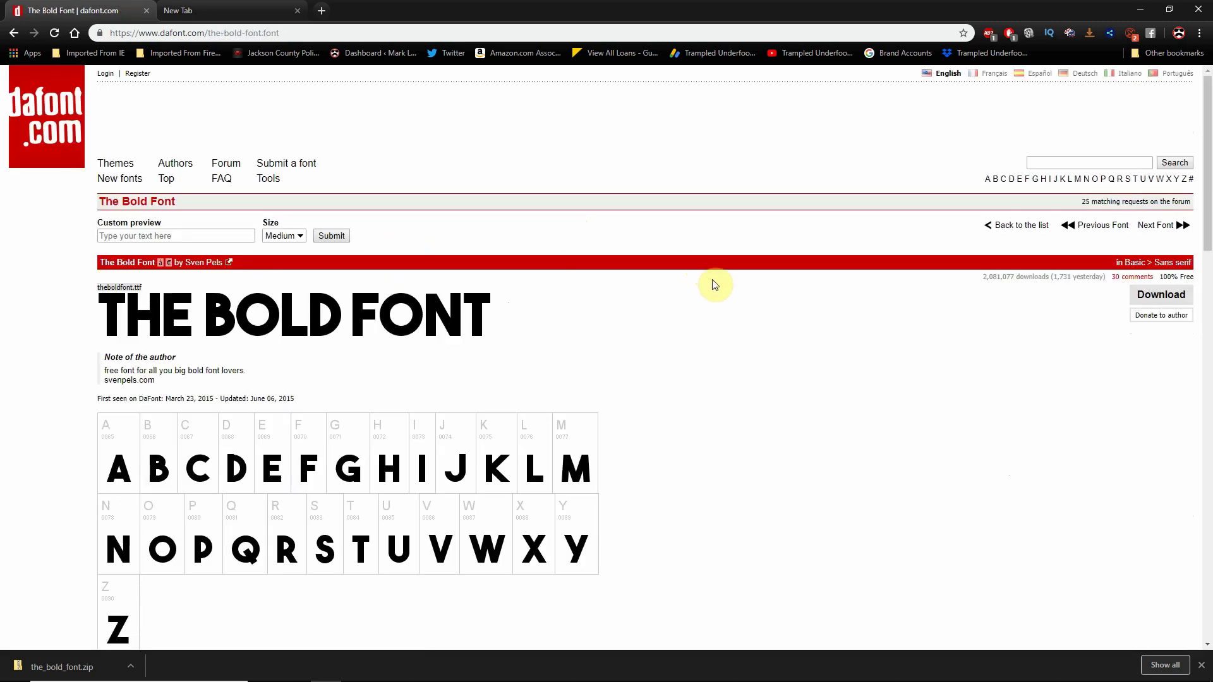
scroll(786, 332, "down", 2)
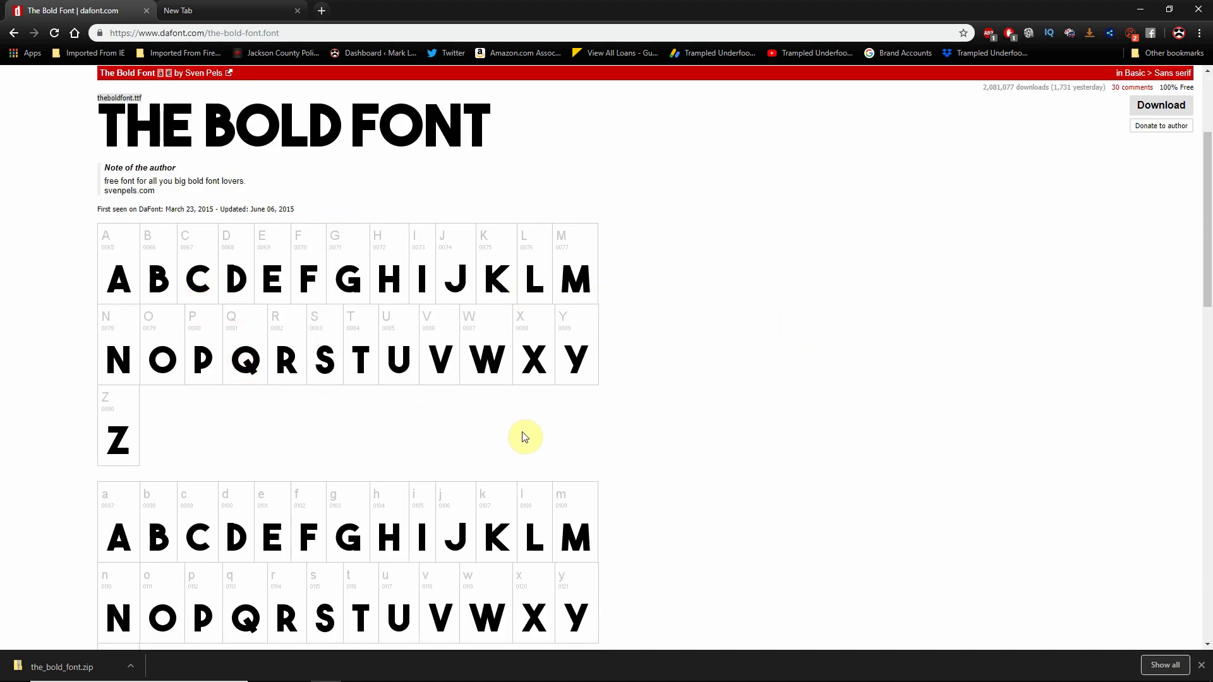
scroll(731, 408, "down", 2)
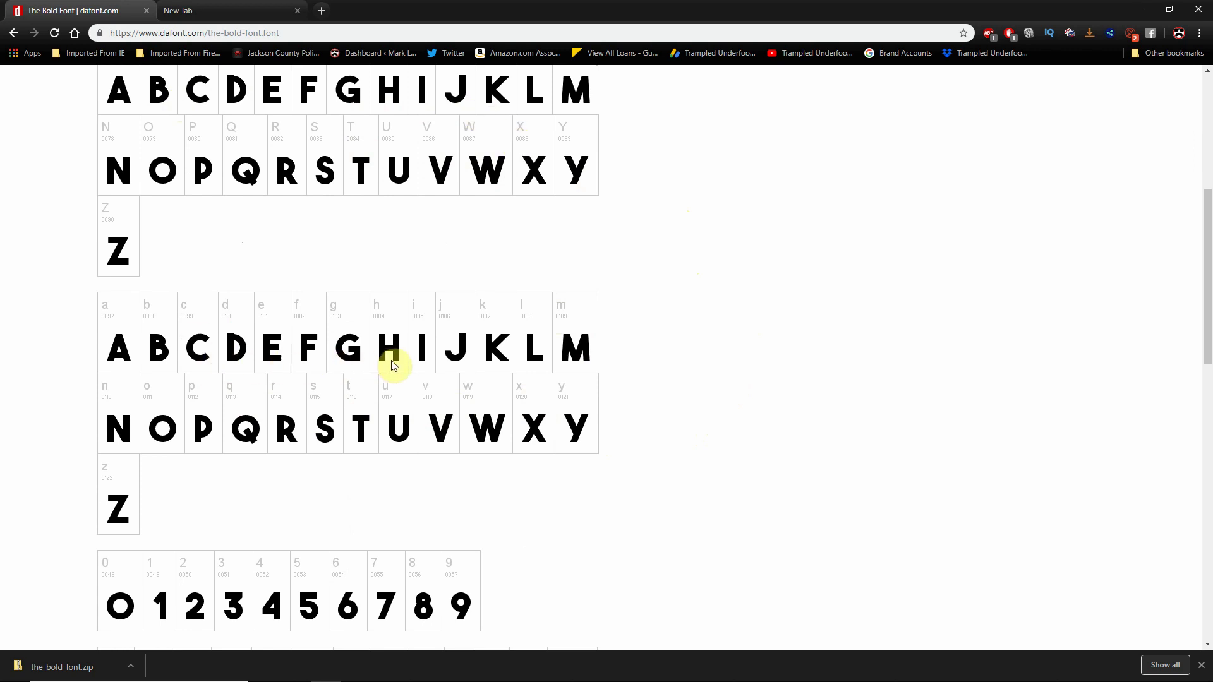
scroll(606, 350, "up", 1)
scroll(621, 346, "up", 1)
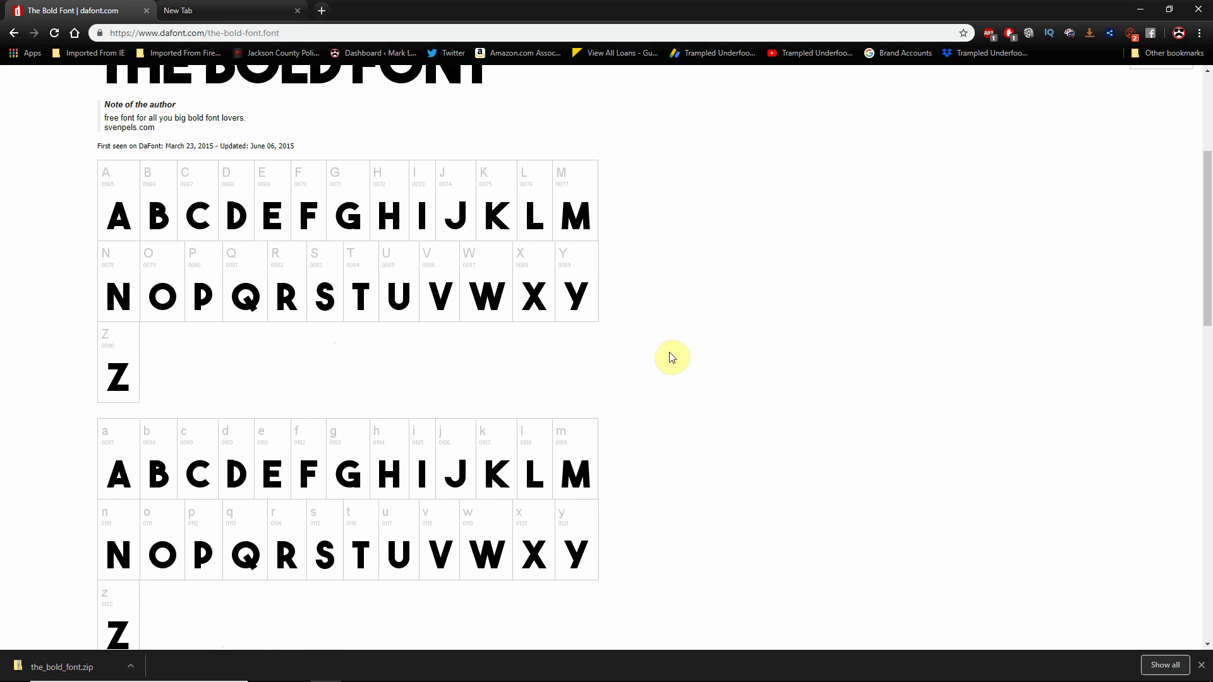
scroll(701, 350, "down", 4)
scroll(702, 351, "down", 1)
scroll(702, 353, "down", 1)
scroll(702, 354, "down", 3)
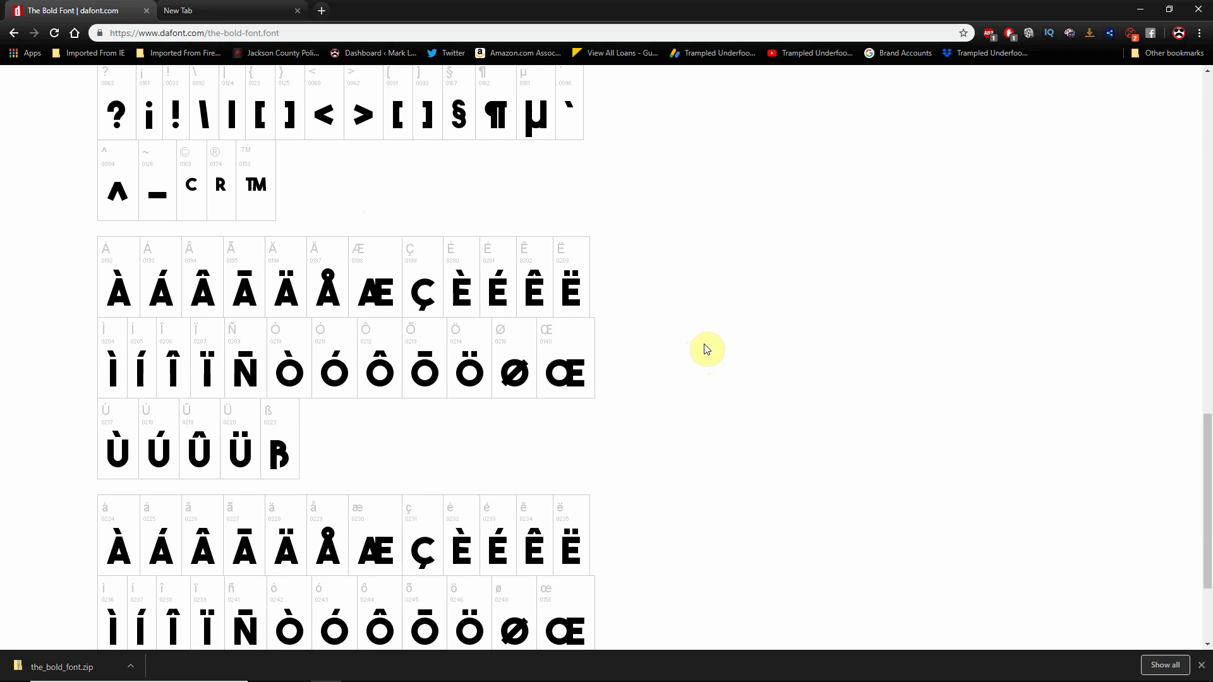
scroll(706, 349, "up", 2)
scroll(708, 349, "up", 3)
scroll(712, 348, "up", 3)
scroll(712, 348, "up", 3)
scroll(715, 346, "up", 1)
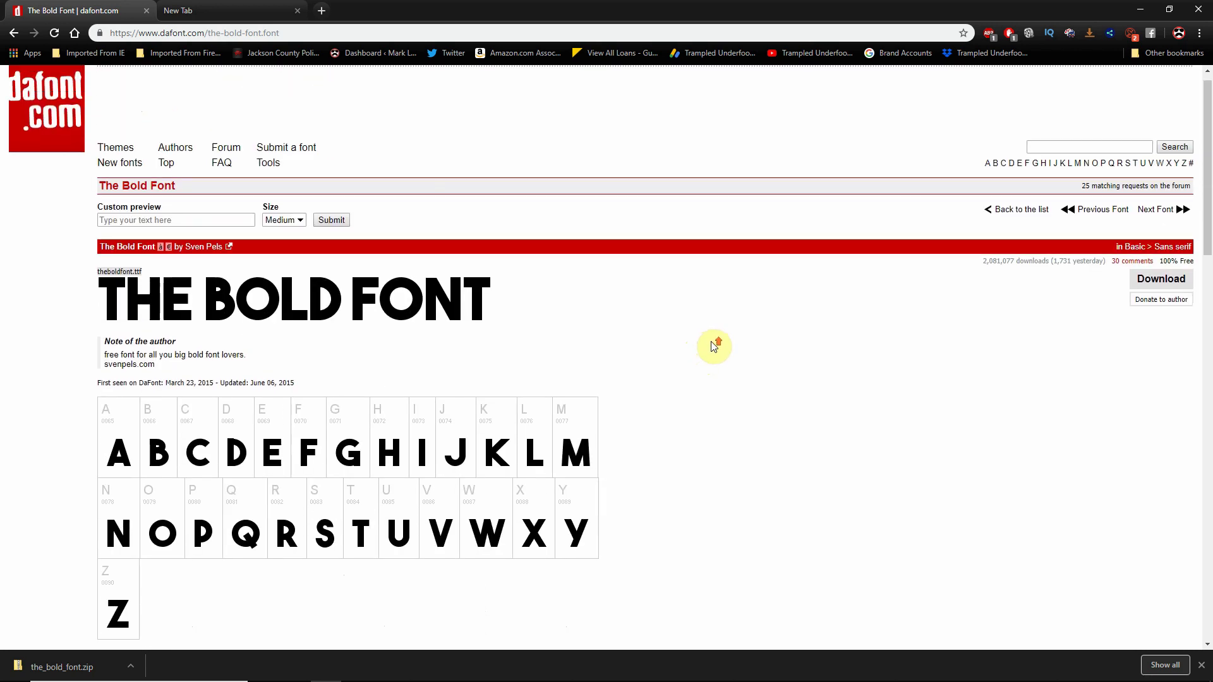
scroll(713, 346, "up", 1)
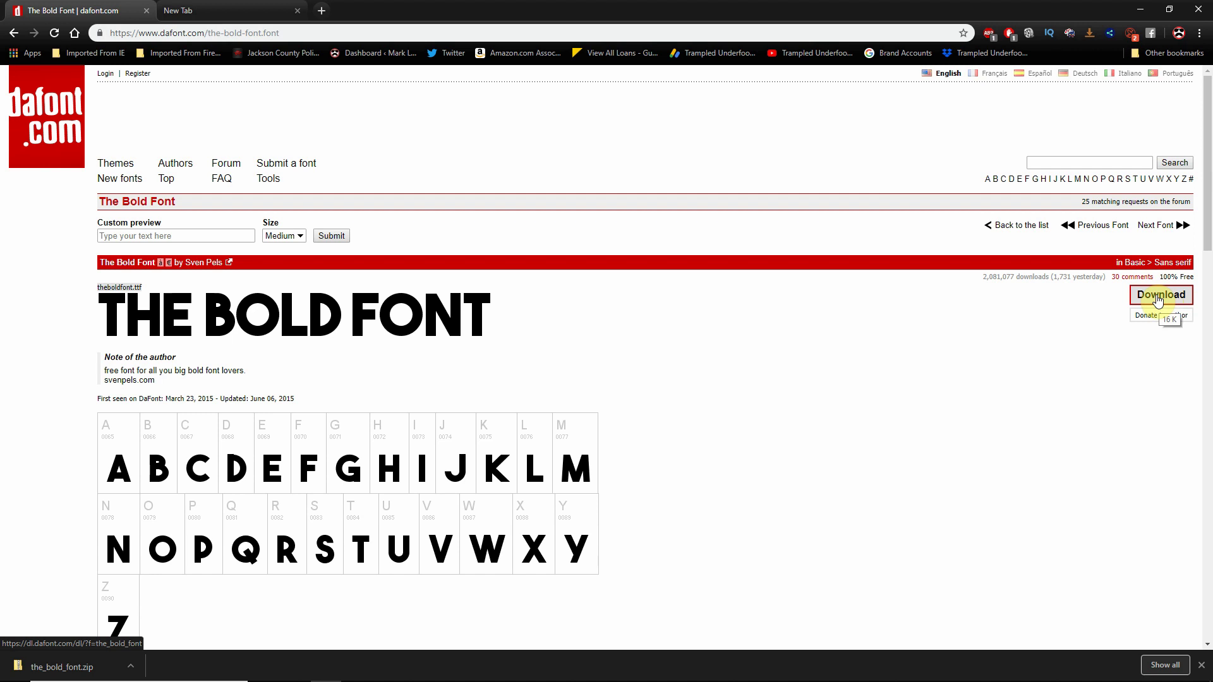
- Save the_bold_font.zip to the Download folder and show it in File Explorer
left_click(1157, 299)
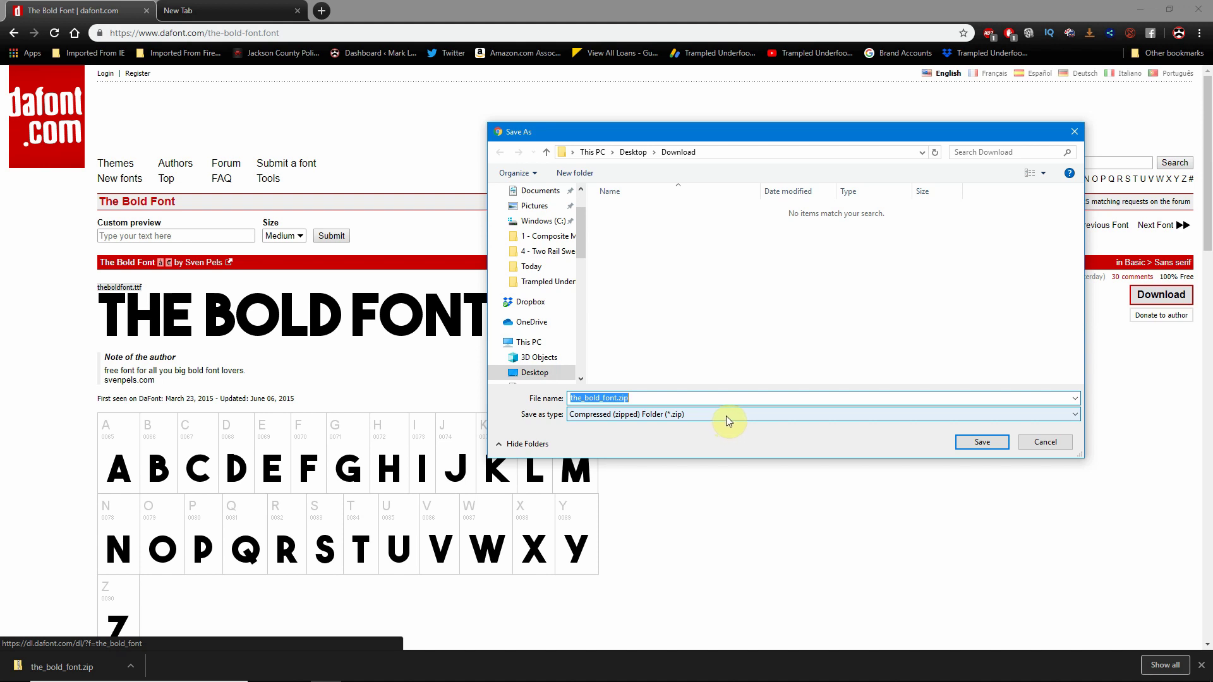
left_click(983, 443)
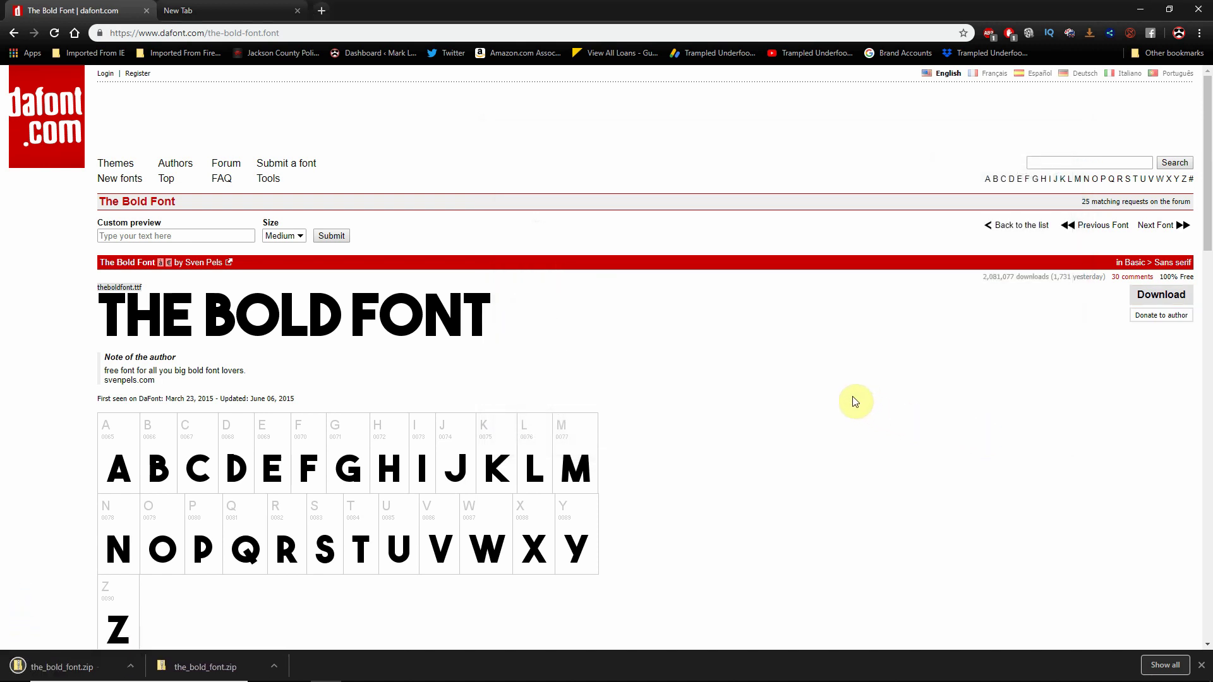
left_click(129, 666)
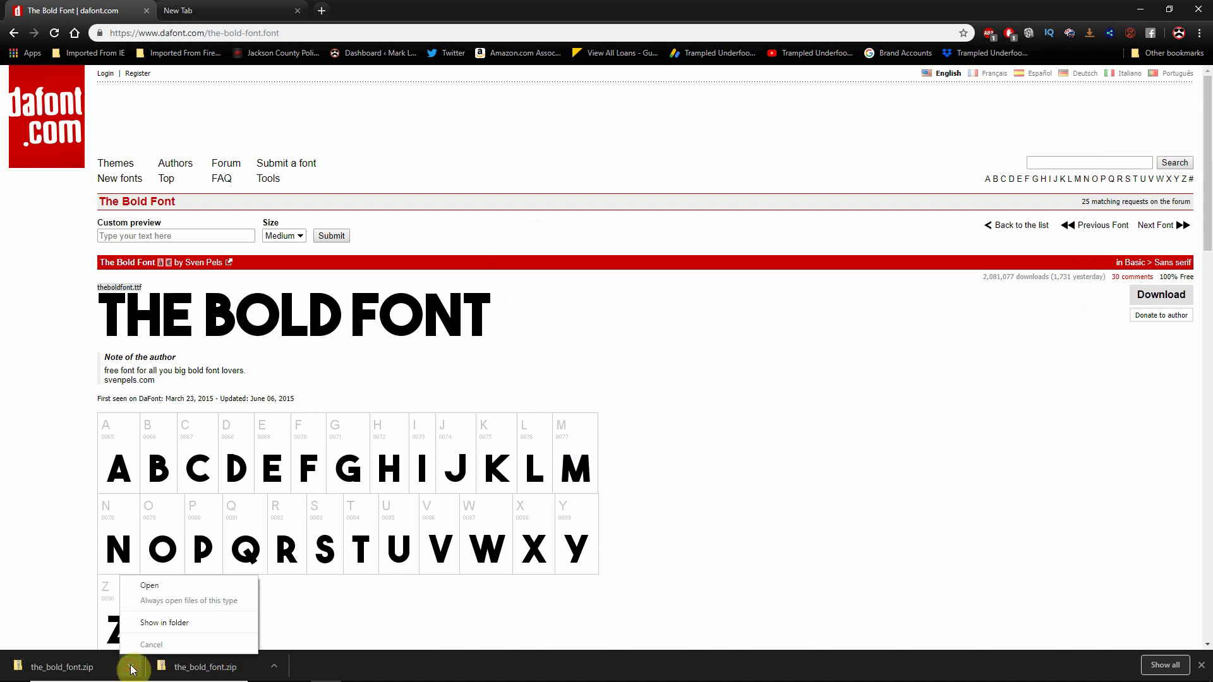
left_click(176, 625)
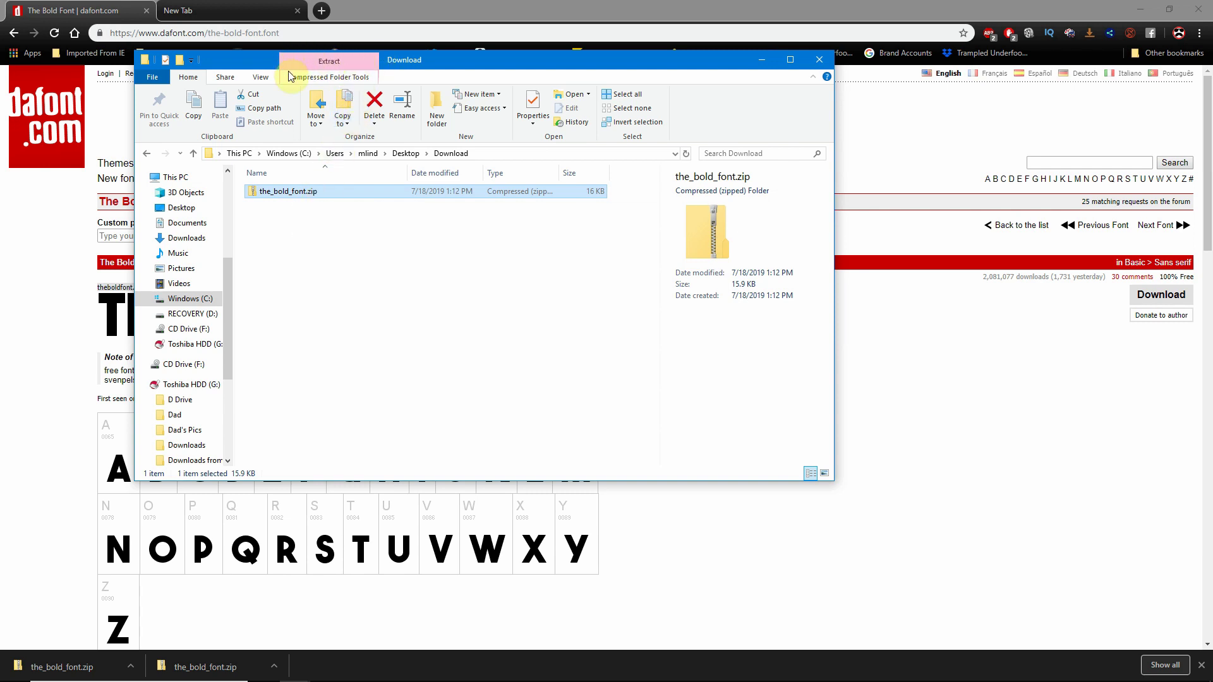
- Start Extract all for the_bold_font.zip from Compressed Folder Tools
left_click(329, 64)
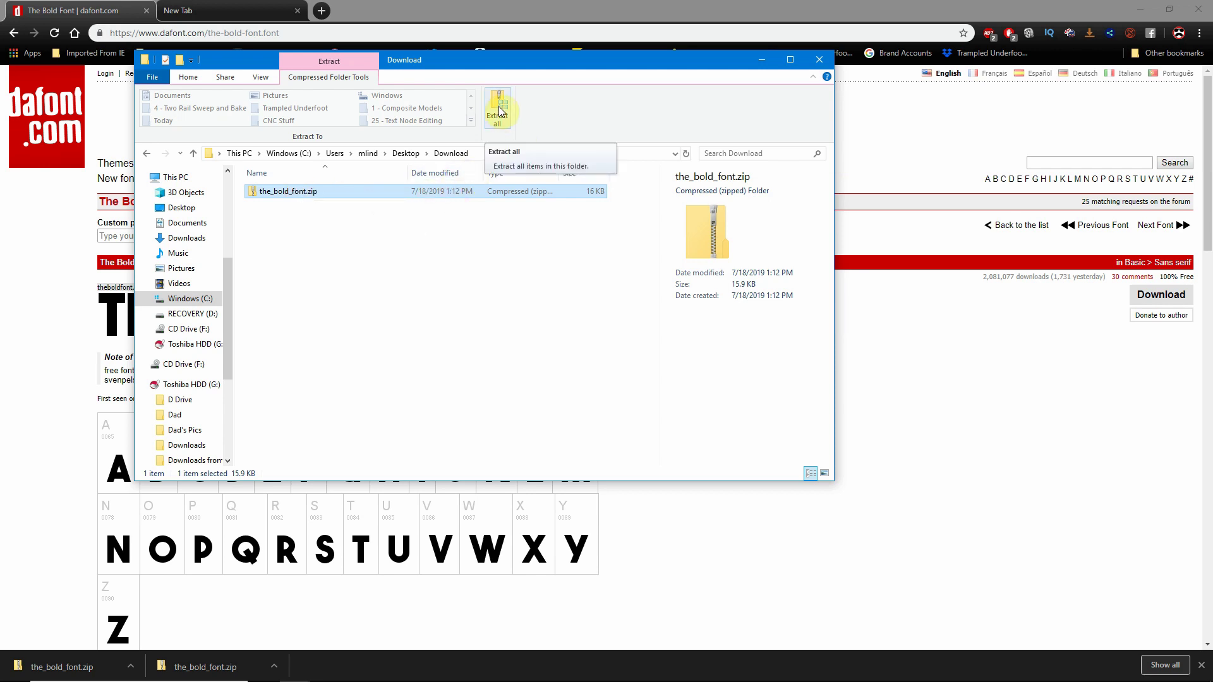
left_click(499, 106)
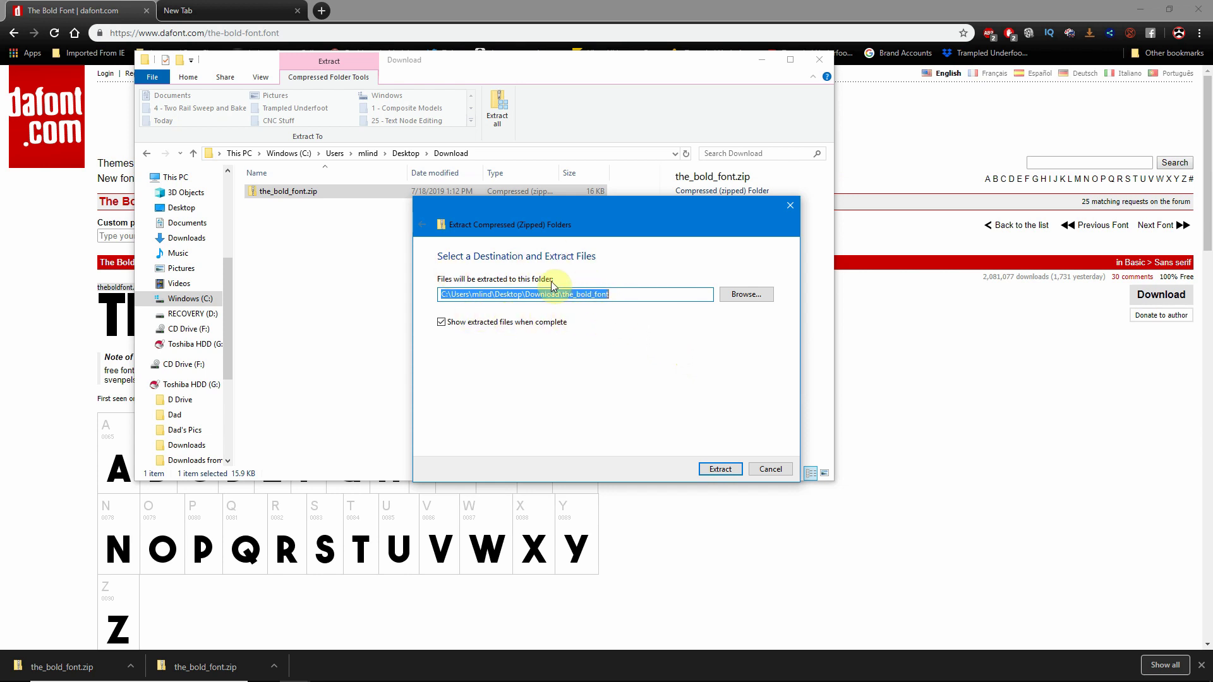
- Extract the zip into the_bold_font folder and select theboldfont.ttf
left_click(719, 470)
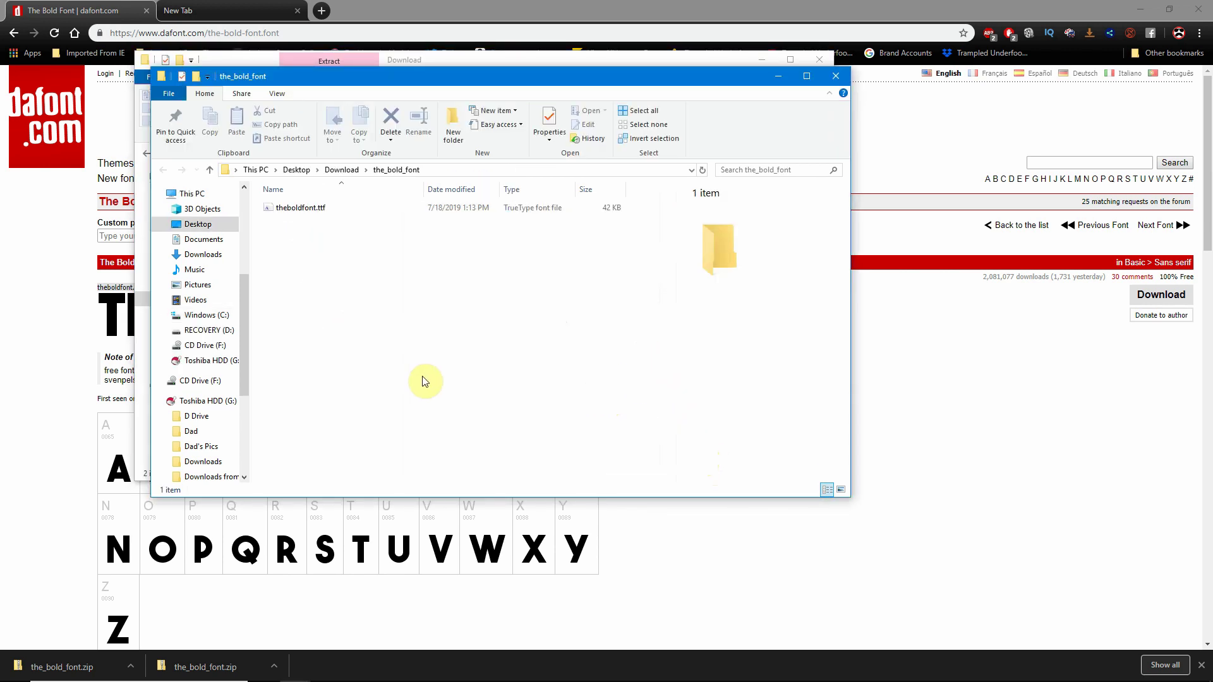
left_click_drag(519, 81, 602, 97)
left_click(378, 223)
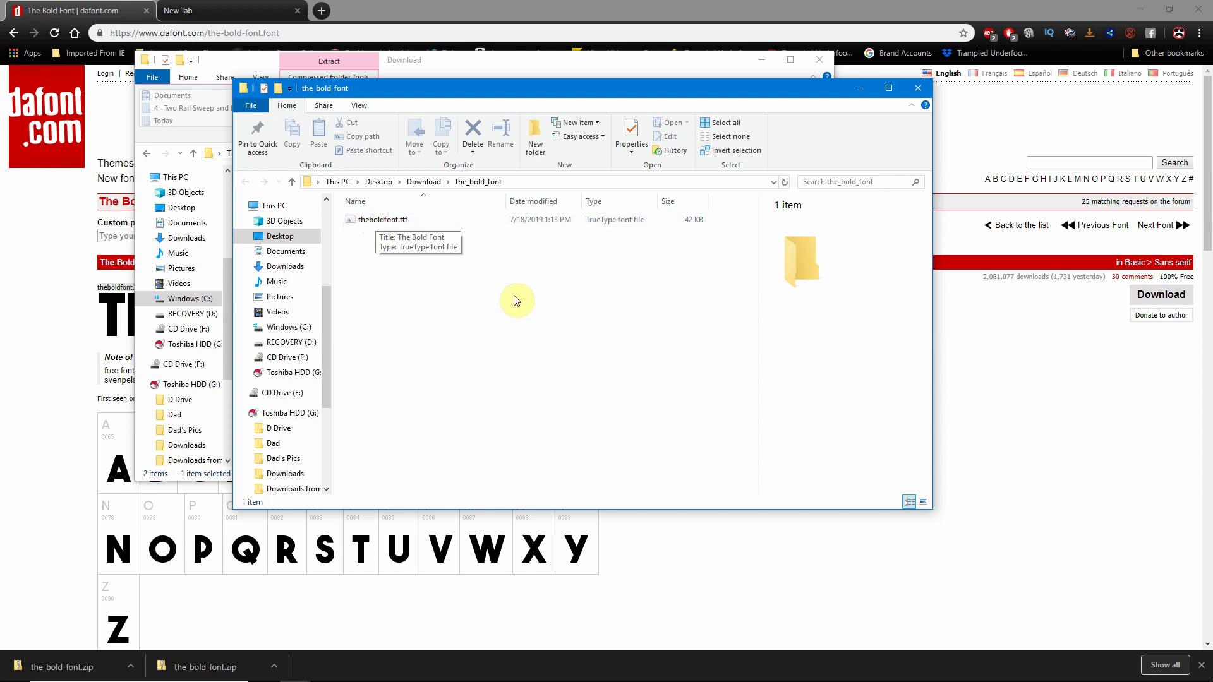
- Close the Download folder window and bring up theboldfont.ttf's context menu
left_click(635, 60)
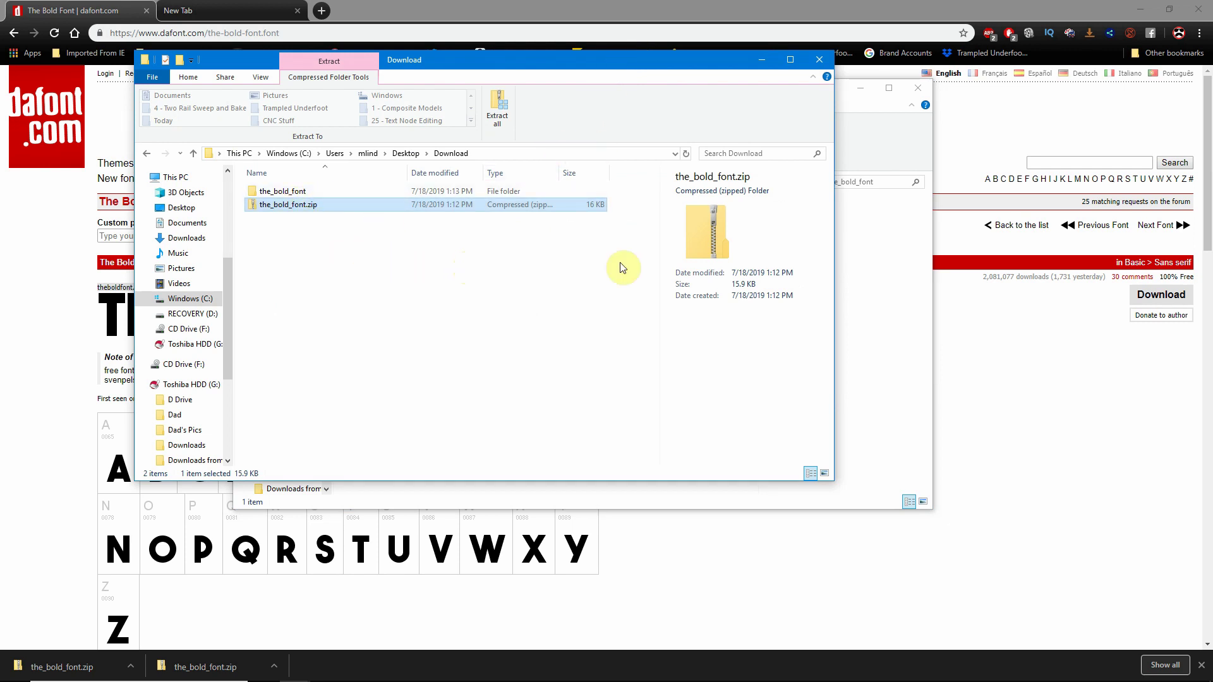
left_click(822, 59)
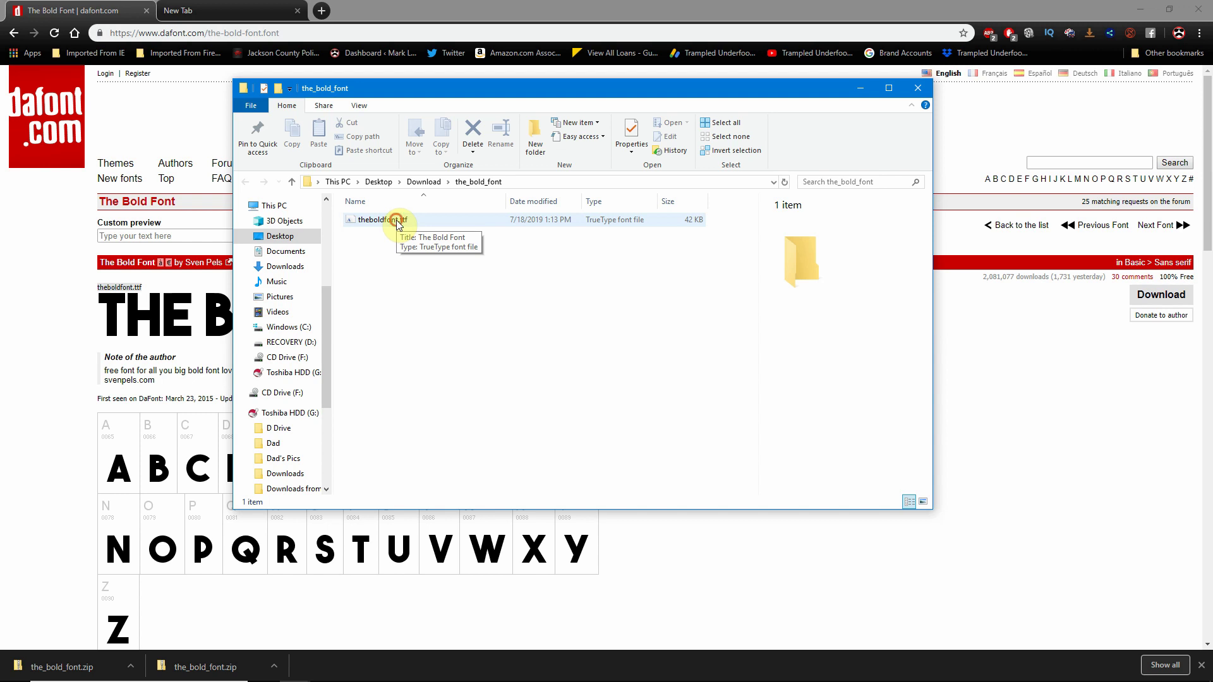
left_click(399, 225)
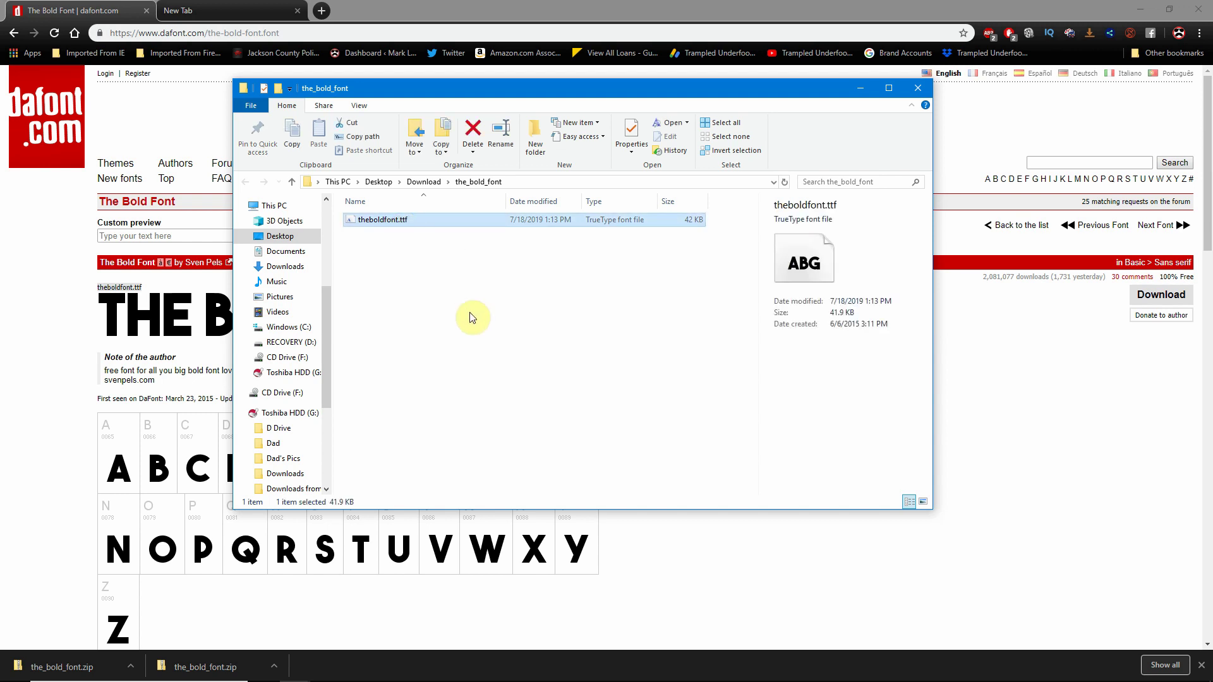
right_click(427, 224)
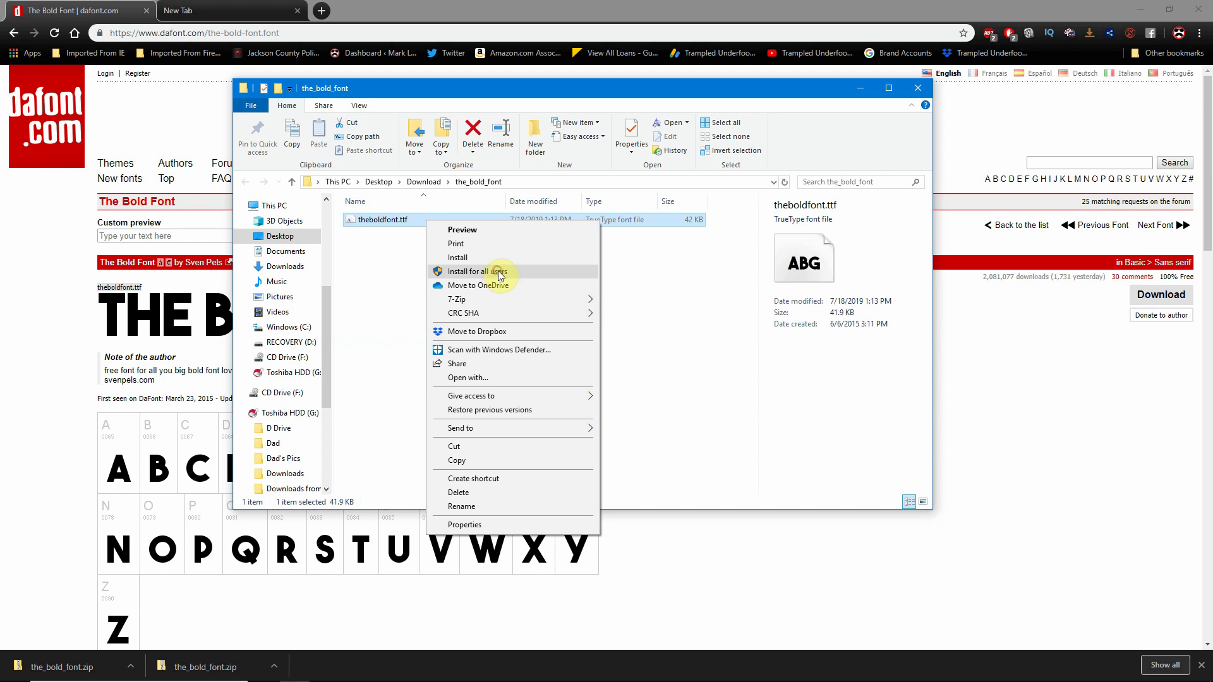
- Choose 'Install for all users' for theboldfont.ttf
left_click(498, 273)
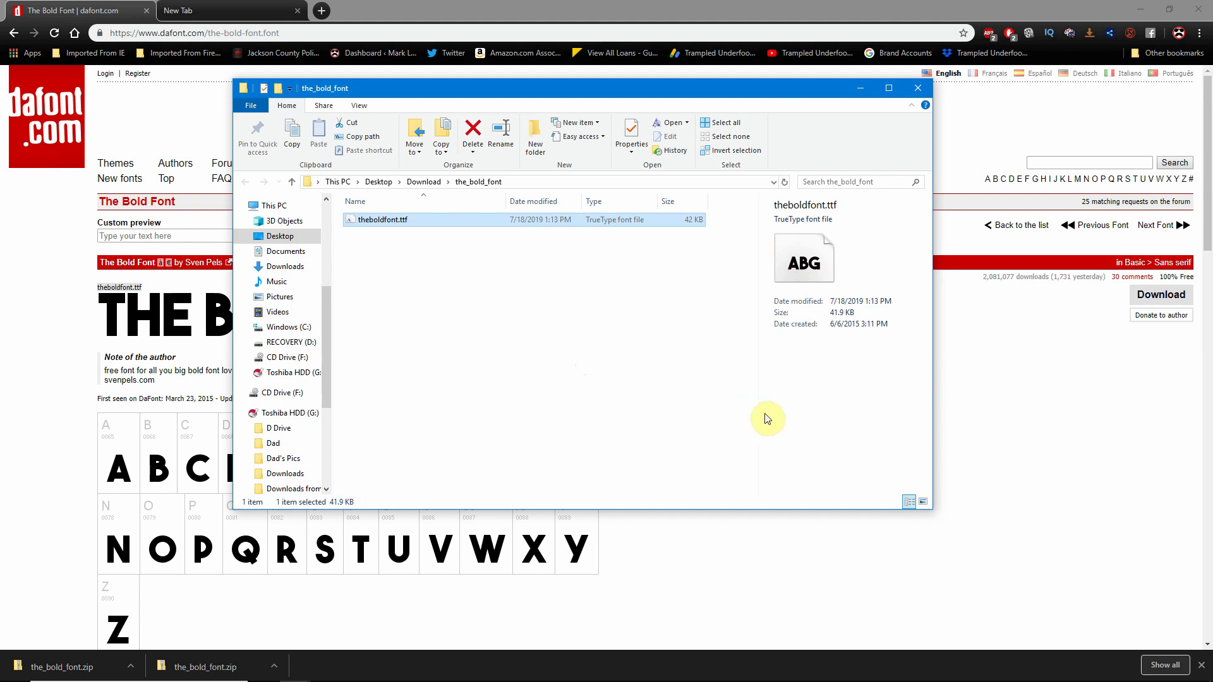
- Minimize File Explorer and return to the blank 14 by 9 inch Aspire job
left_click(858, 88)
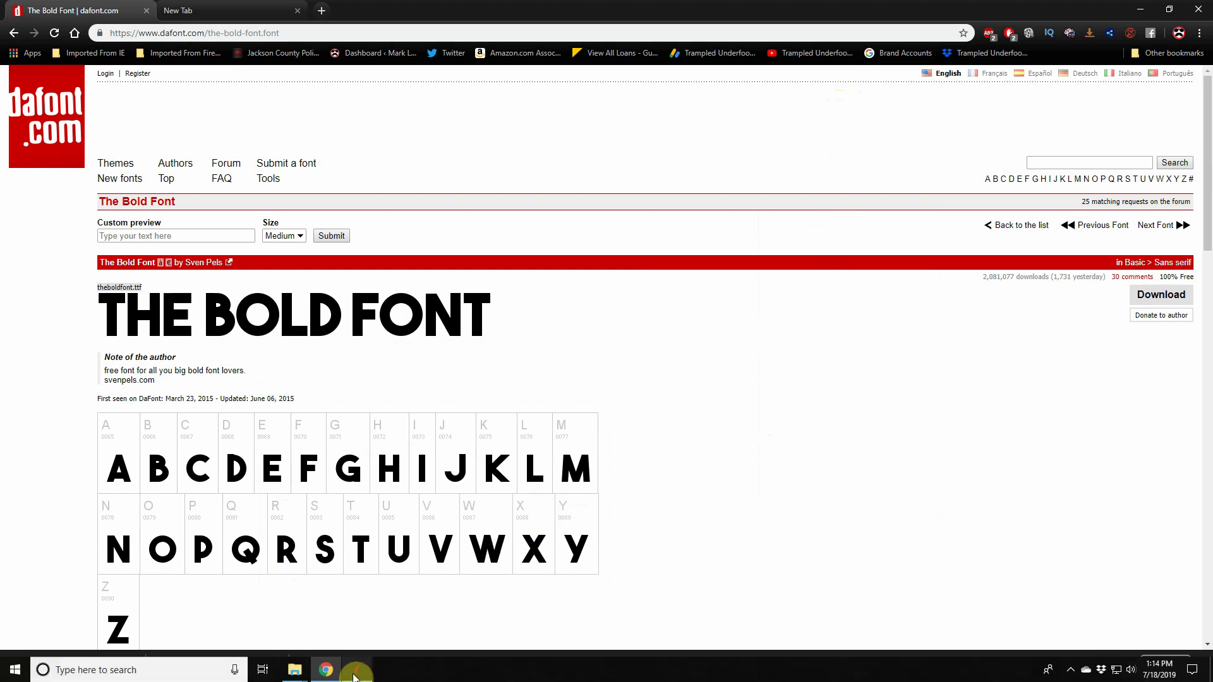
left_click(357, 670)
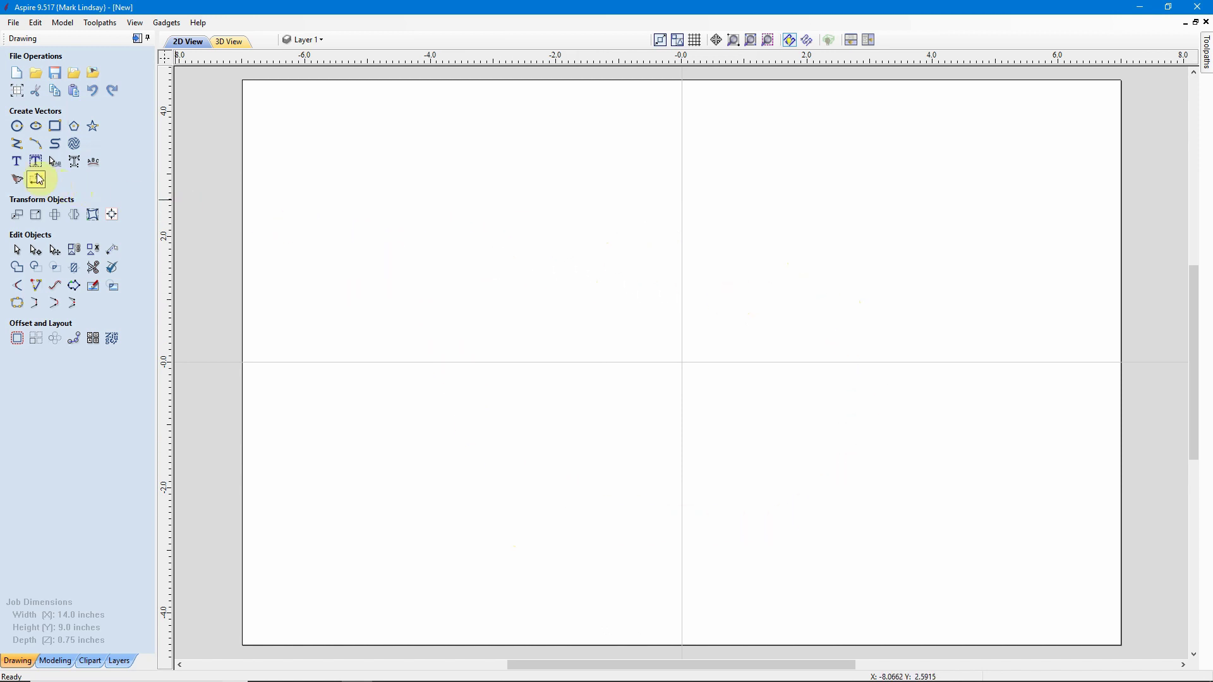
- Start a Draw Text object and choose The Bold Font from the font list
left_click(17, 164)
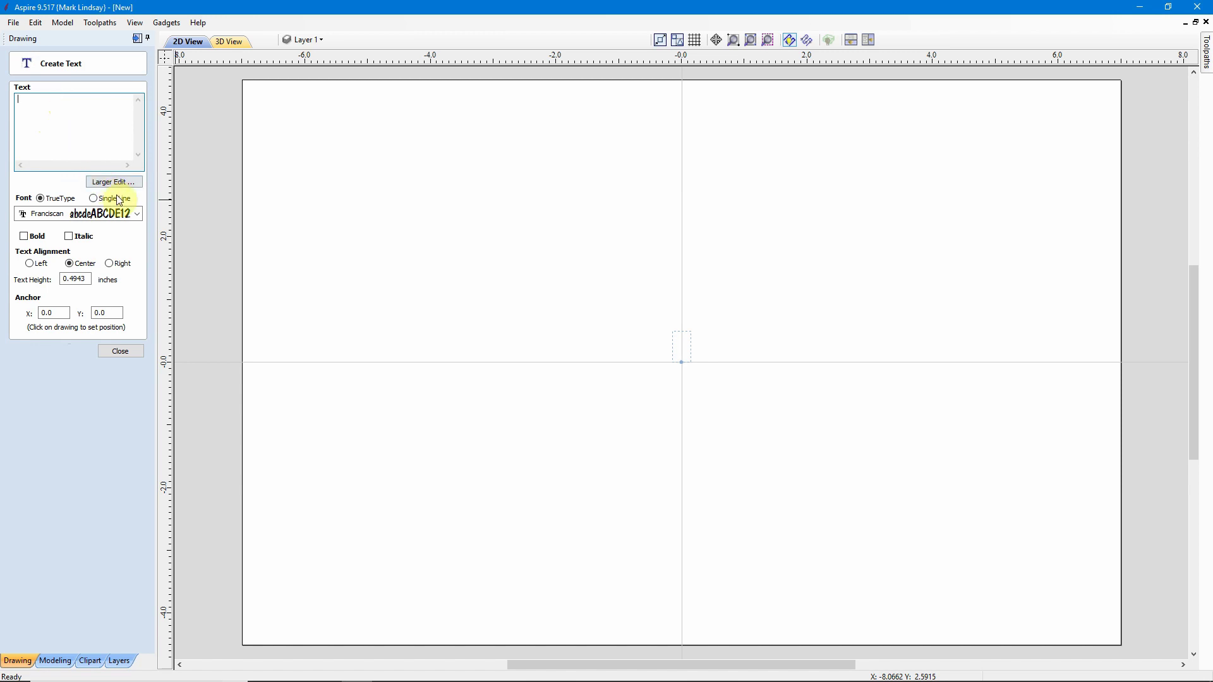
left_click(136, 214)
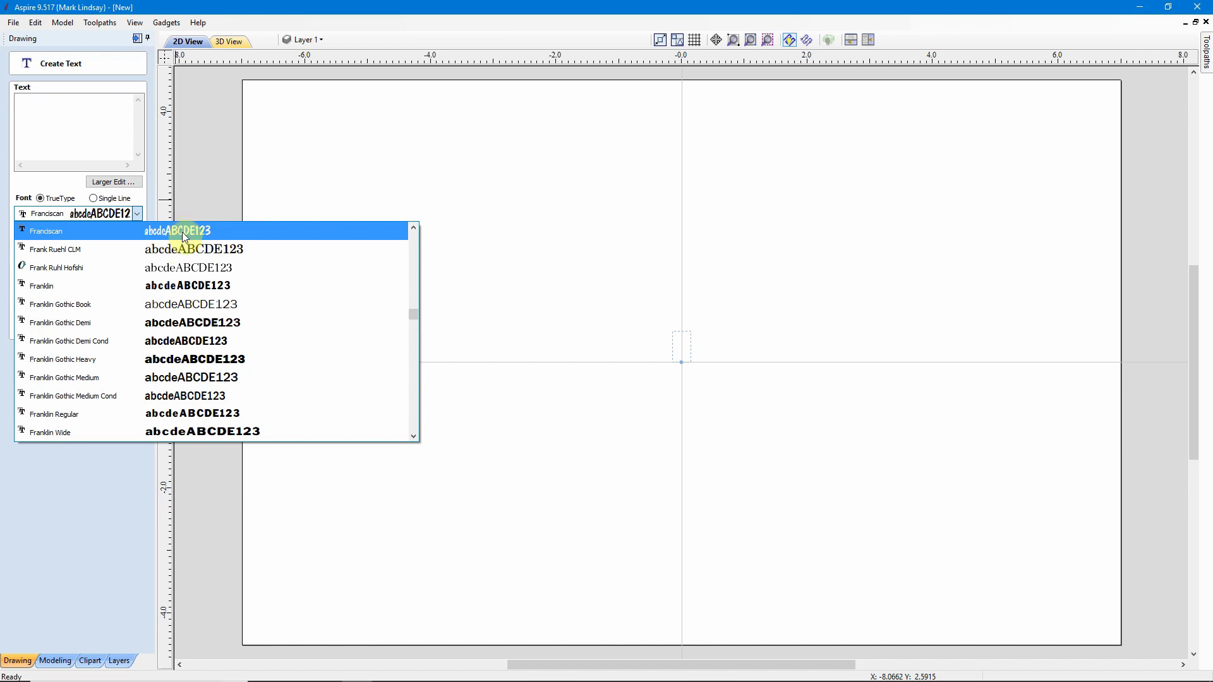
key("t")
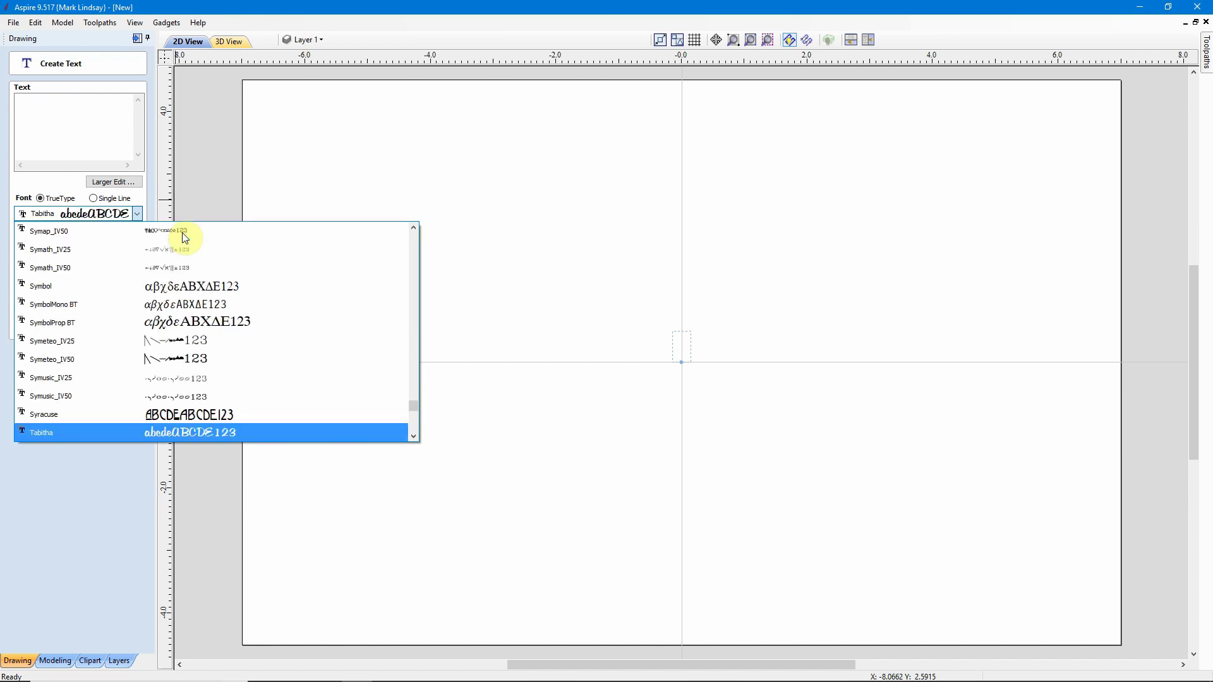
scroll(244, 349, "down", 2)
scroll(247, 349, "down", 2)
scroll(249, 344, "down", 2)
scroll(250, 338, "down", 3)
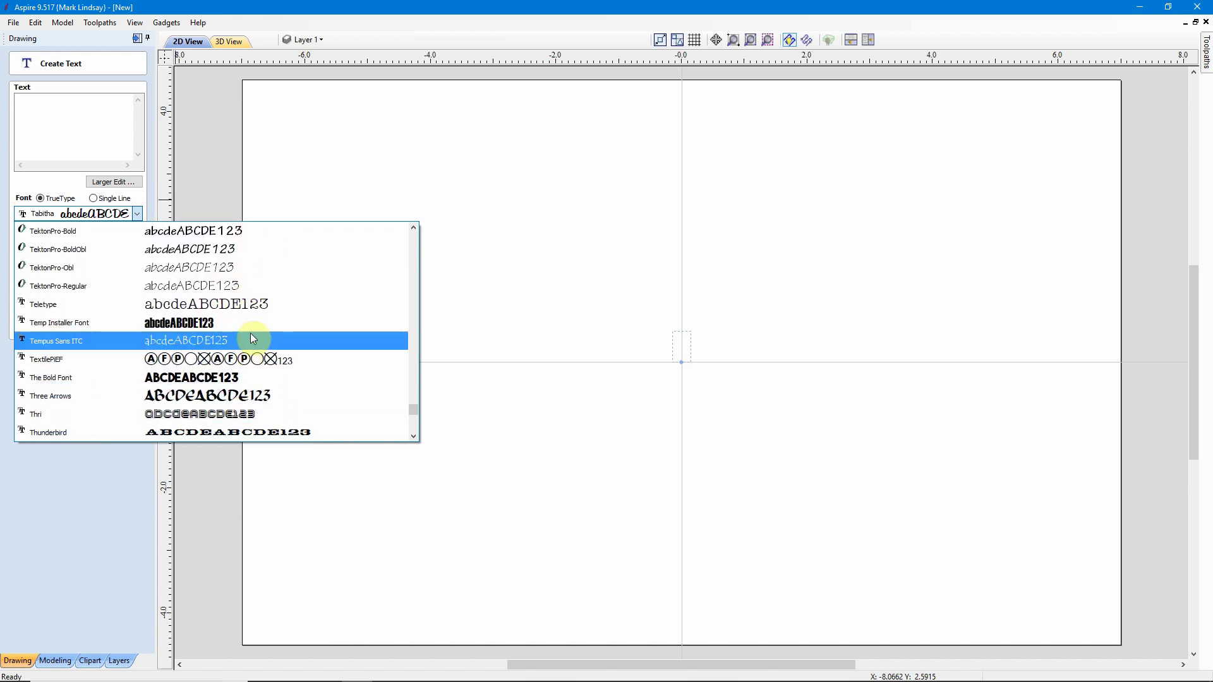
left_click(180, 379)
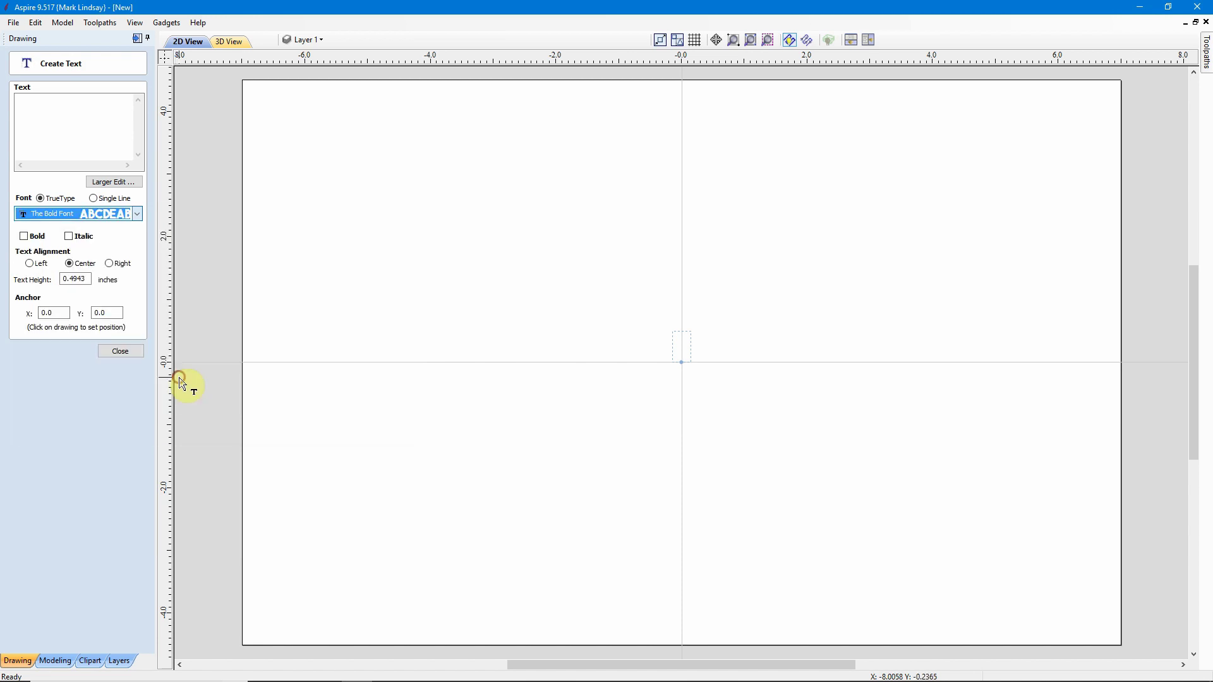
- Enter 'I never' and 'finish anythi' on two lines, then close the text form
left_click(62, 108)
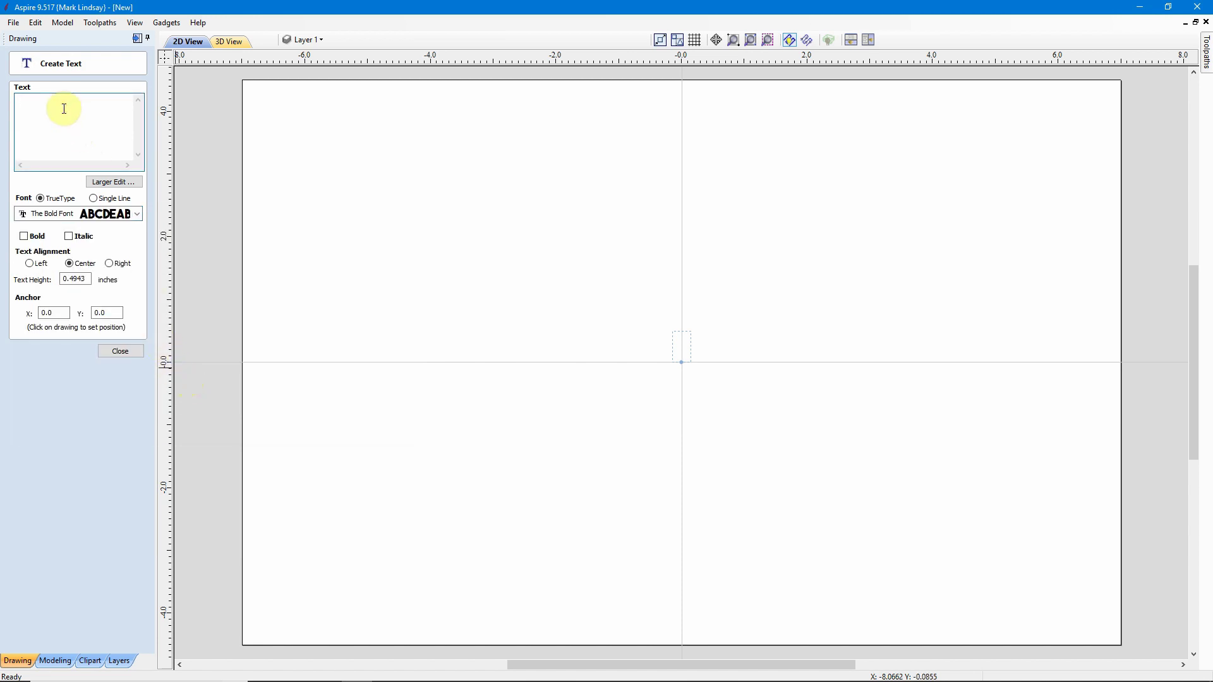
type("I")
type(" never")
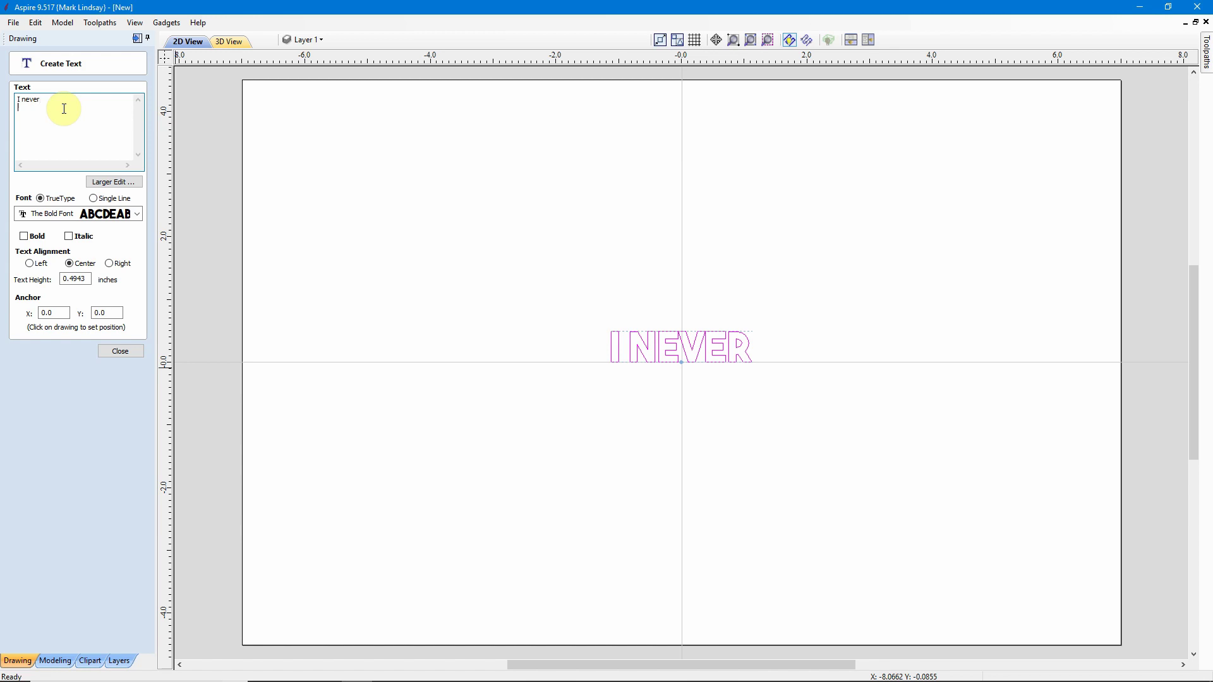
type("finish ")
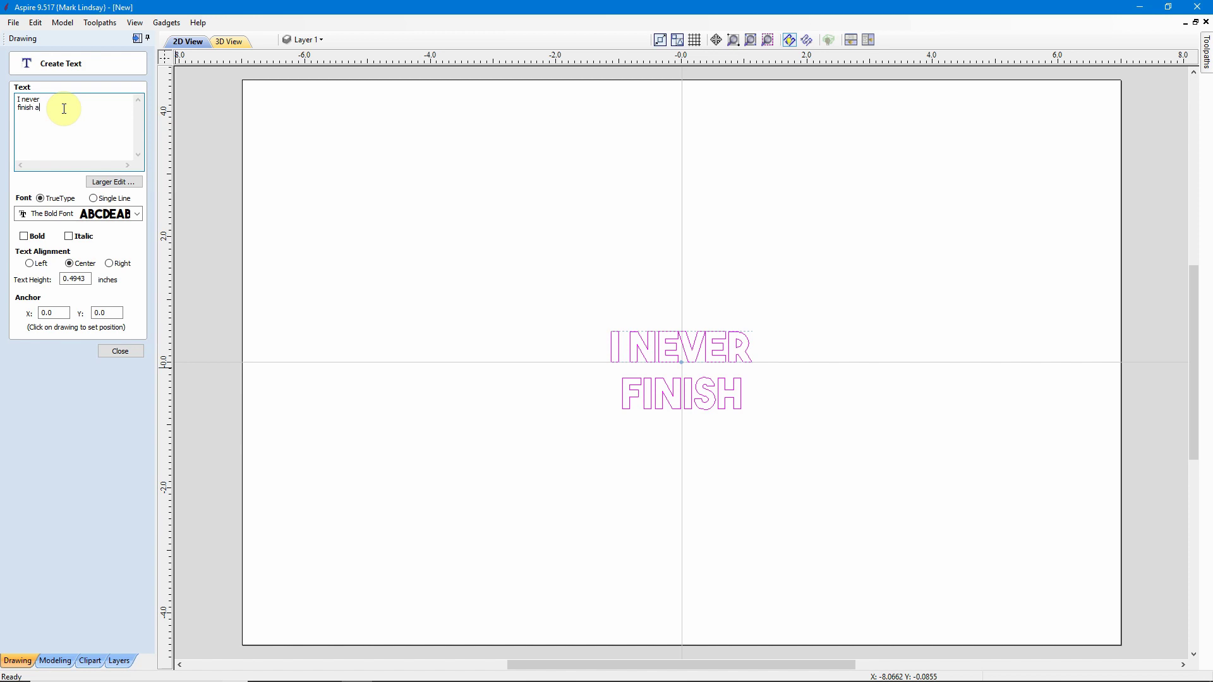
type("anythi")
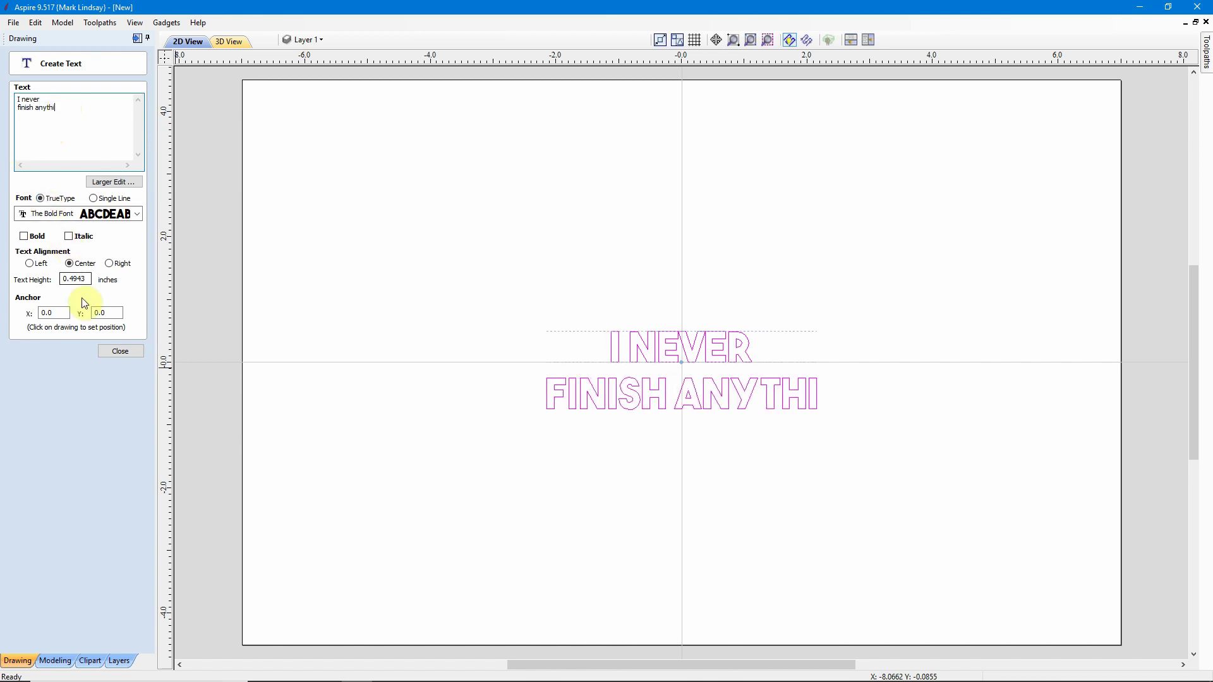
left_click(121, 351)
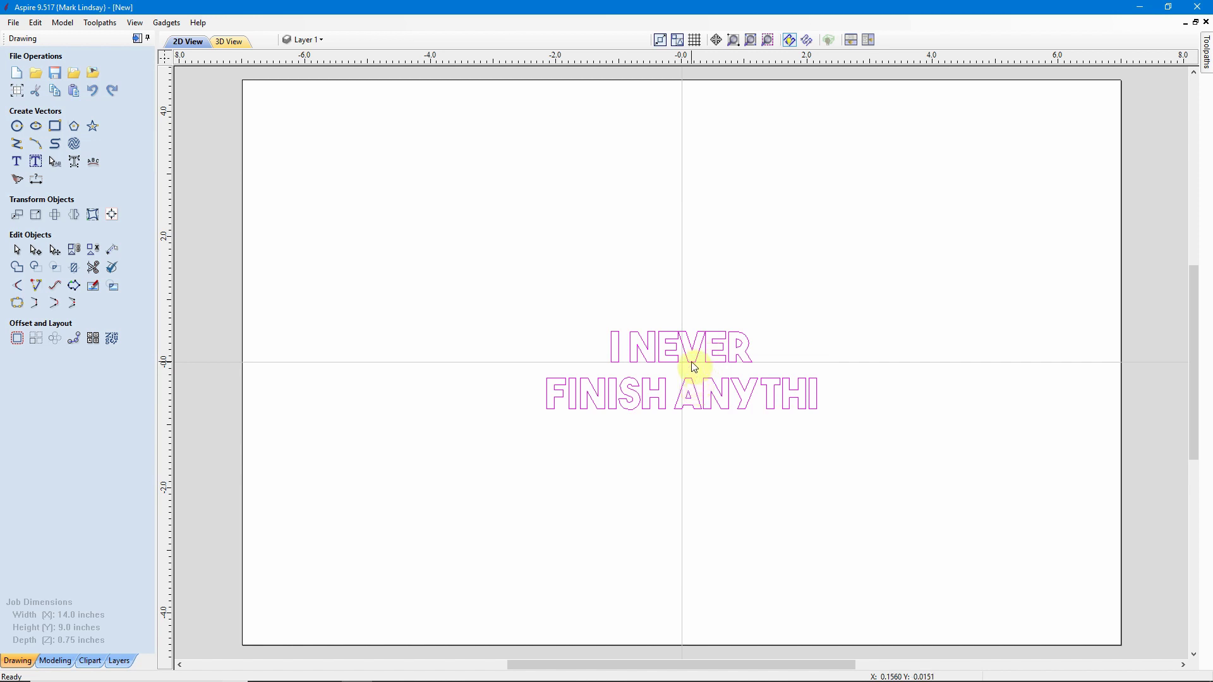
- Break the text block into separate 'I NEVER' and 'FINISH ANYTHI' lines, then select FINISH ANYTHI
right_click(693, 367)
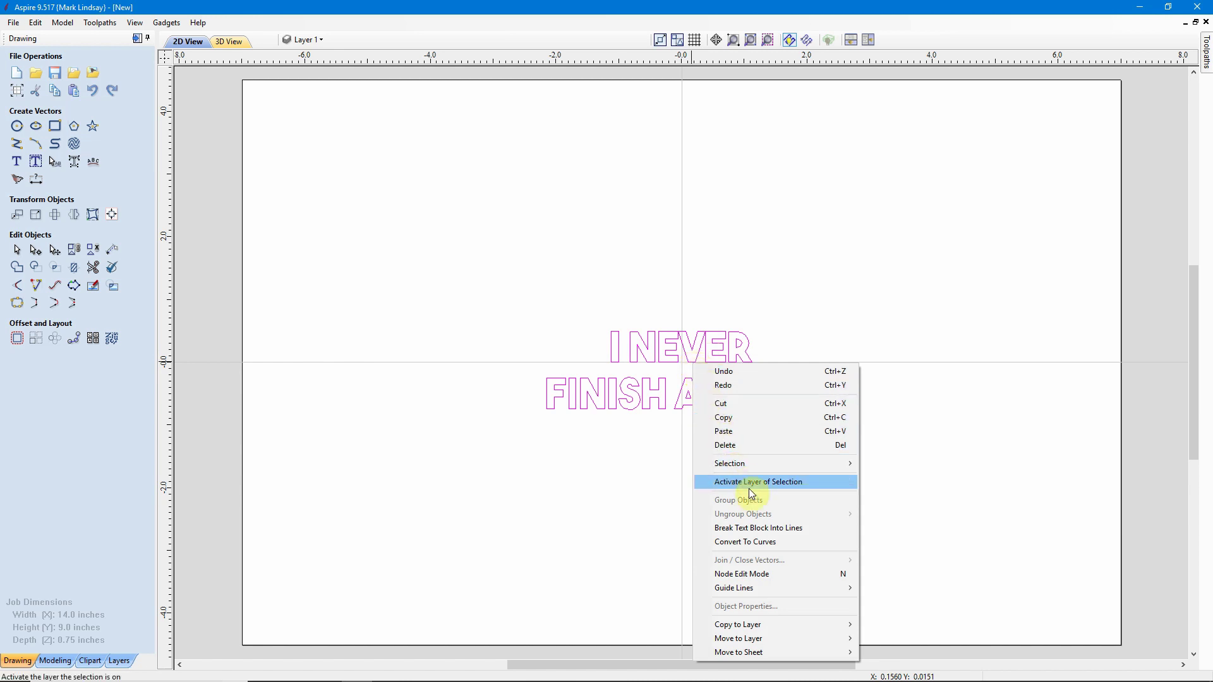
left_click(776, 533)
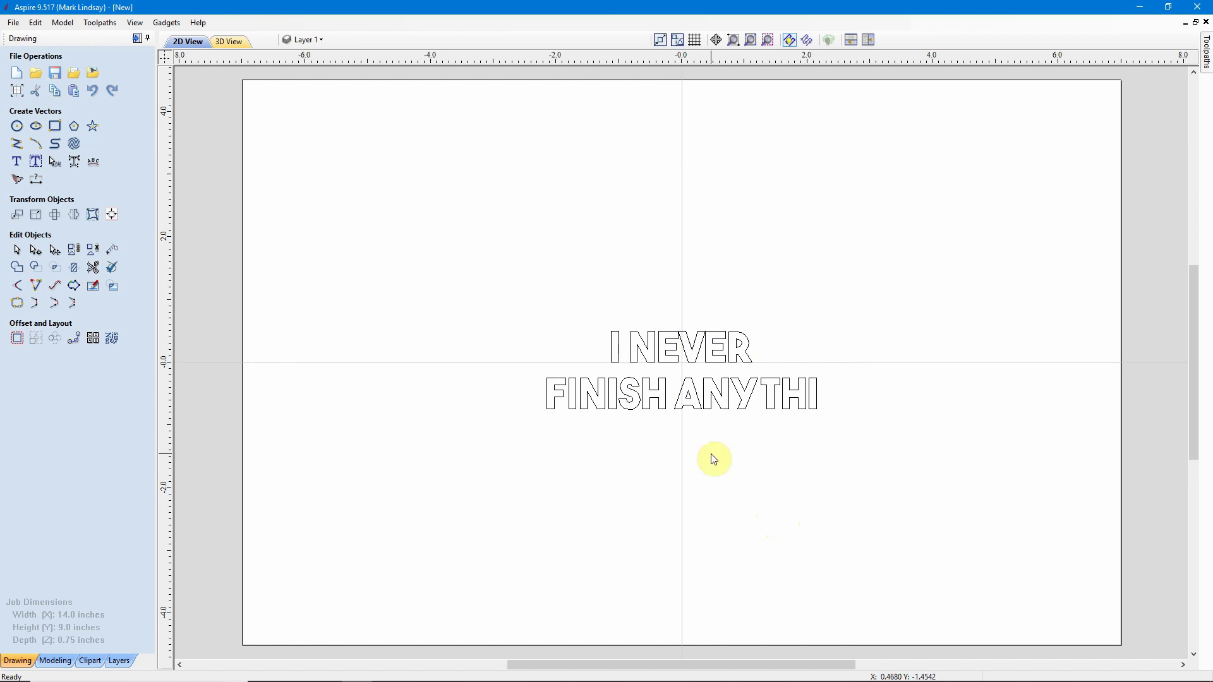
left_click(706, 416)
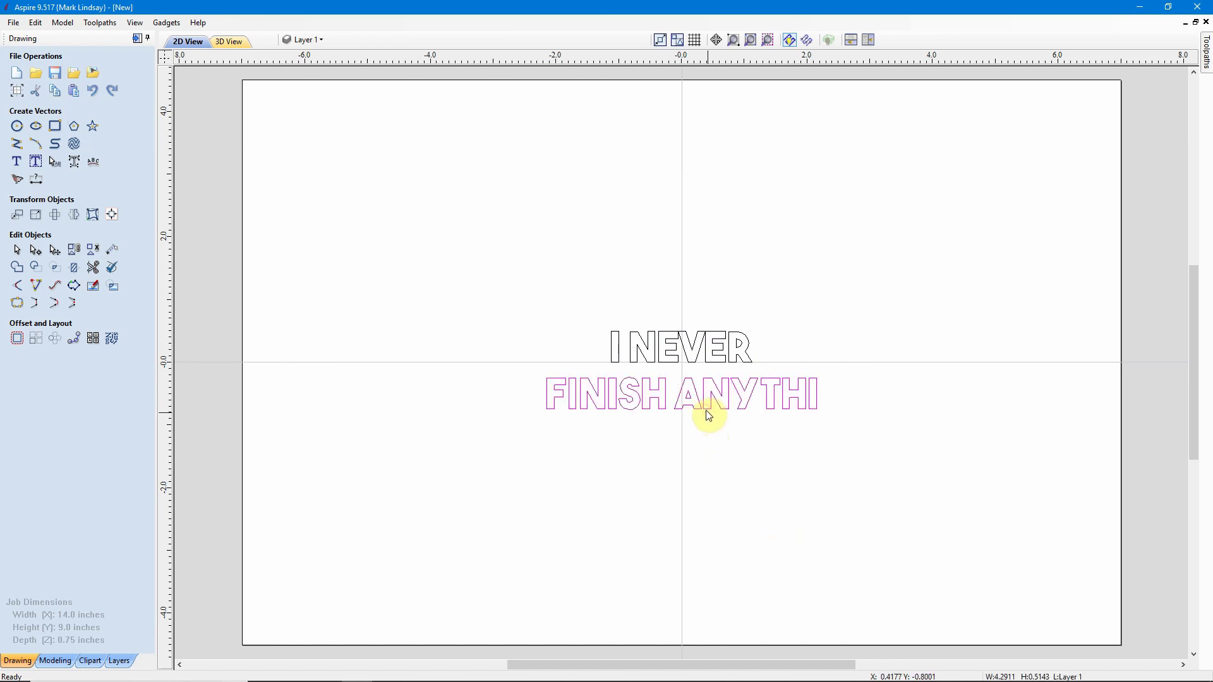
- Move the 'I NEVER' line up toward the top of the job
left_click(692, 361)
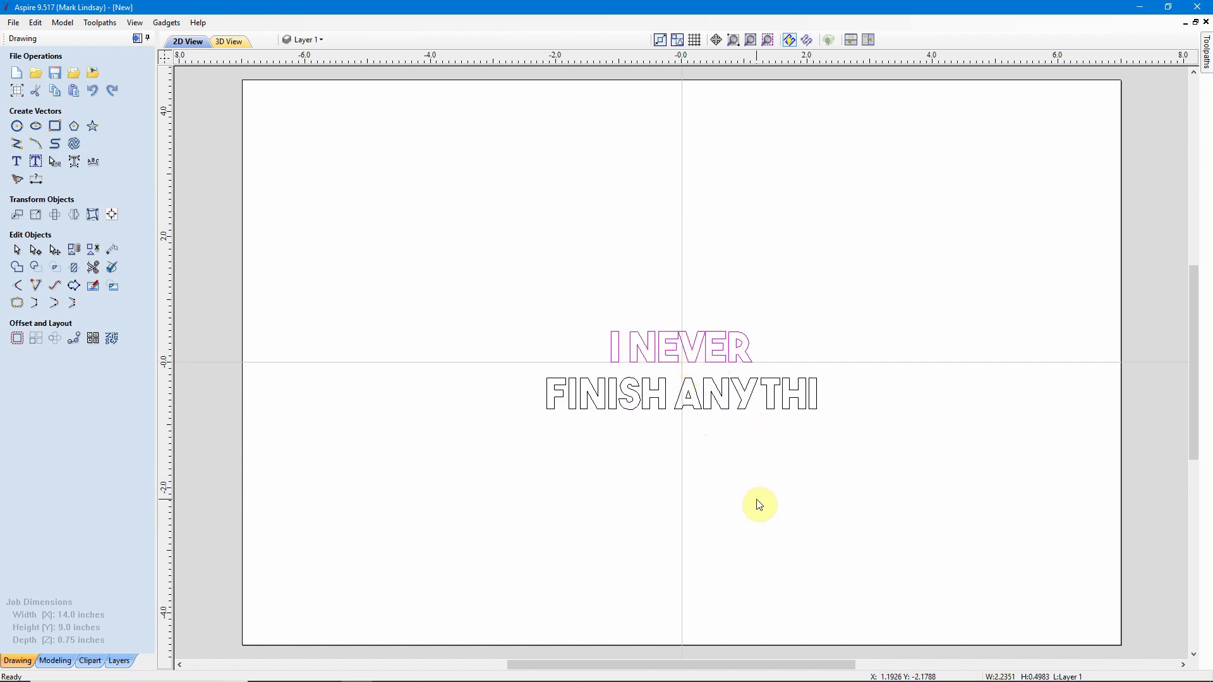
left_click(691, 363)
left_click_drag(684, 346, 683, 209)
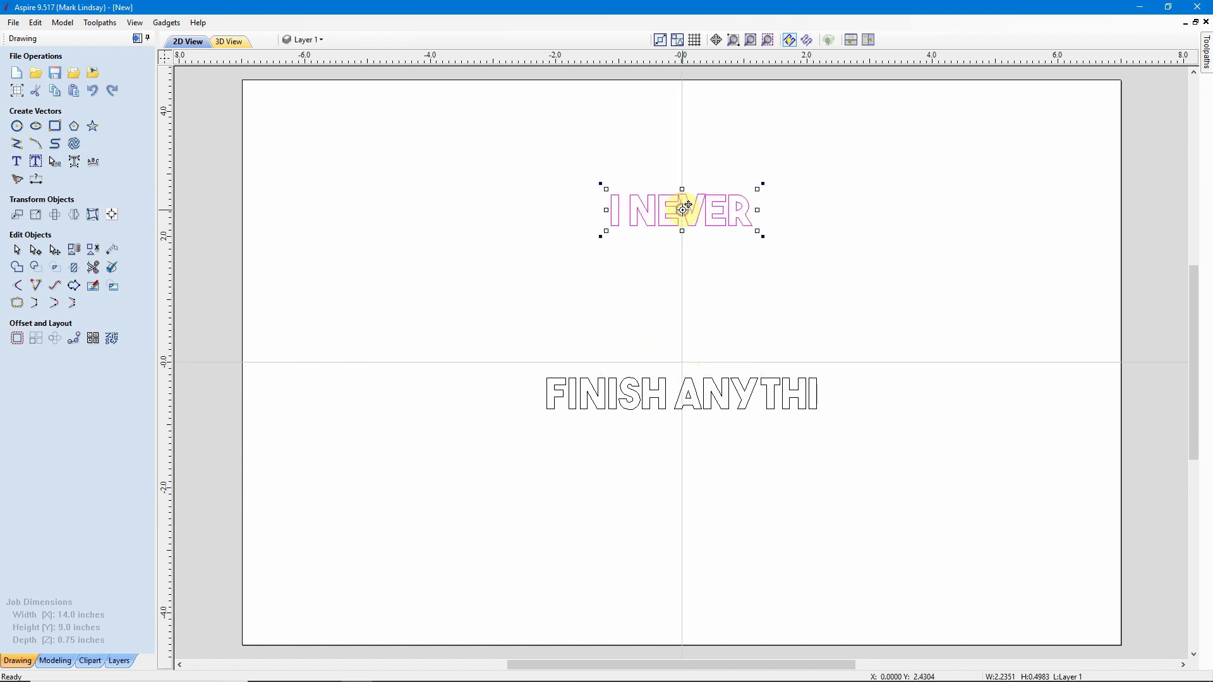
- Drag the 'FINISH ANYTHI' line lower down the sheet
left_click(687, 401)
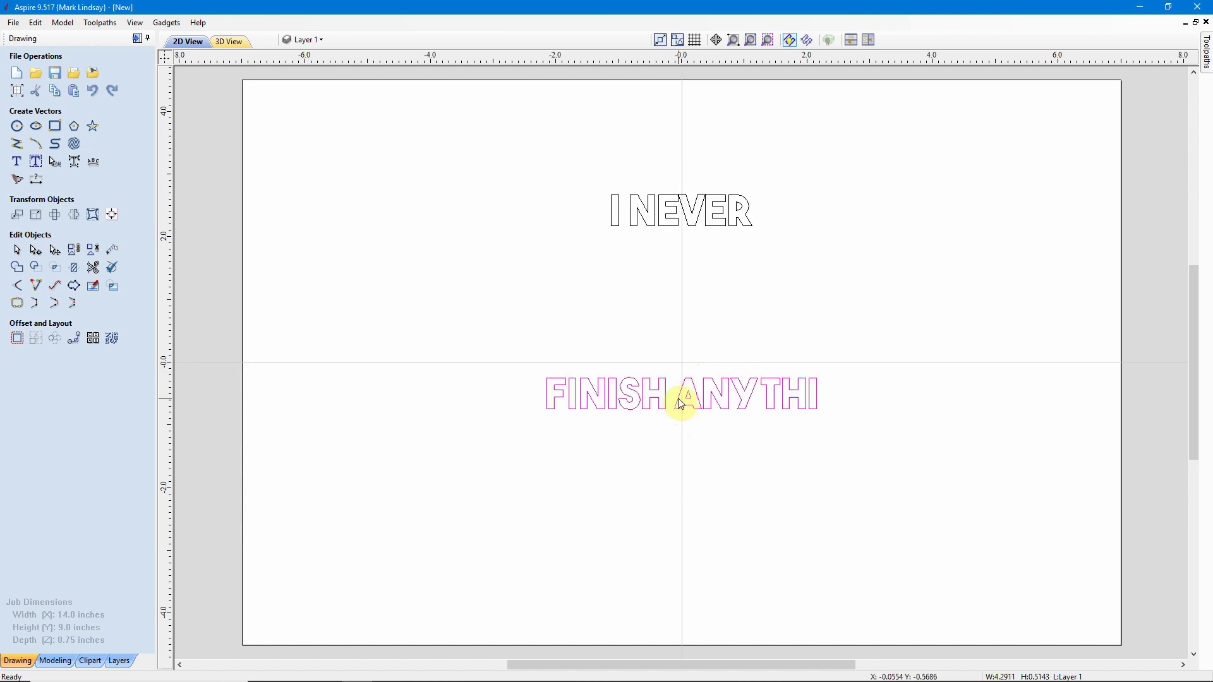
left_click(678, 398)
left_click_drag(683, 398, 684, 495)
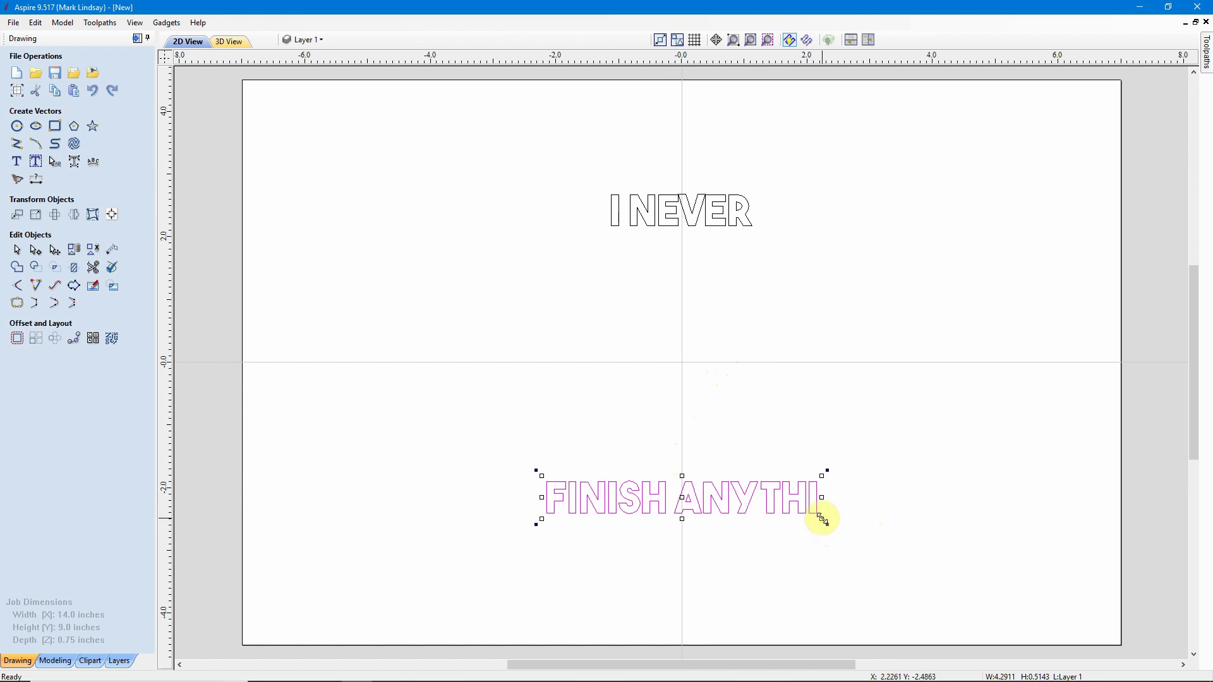
- Scale up 'FINISH ANYTHI' and then 'I NEVER' by their corner handles to fill the sheet width
left_click_drag(822, 518, 850, 537)
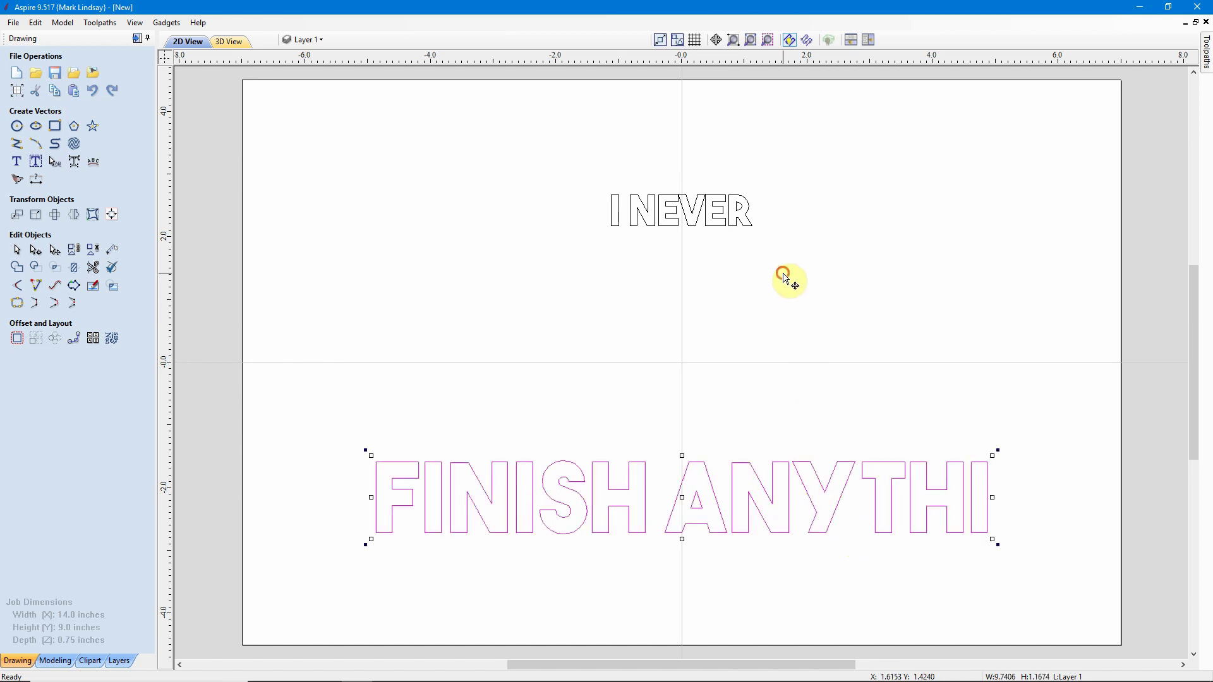
left_click(751, 261)
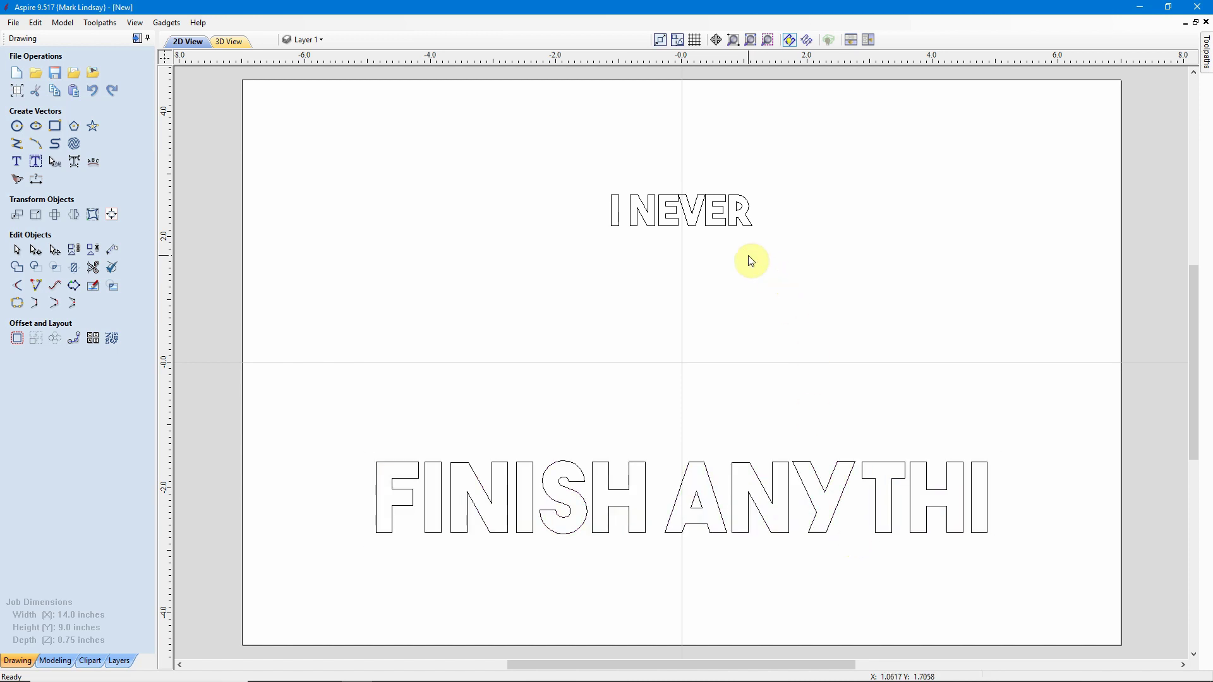
left_click(717, 230)
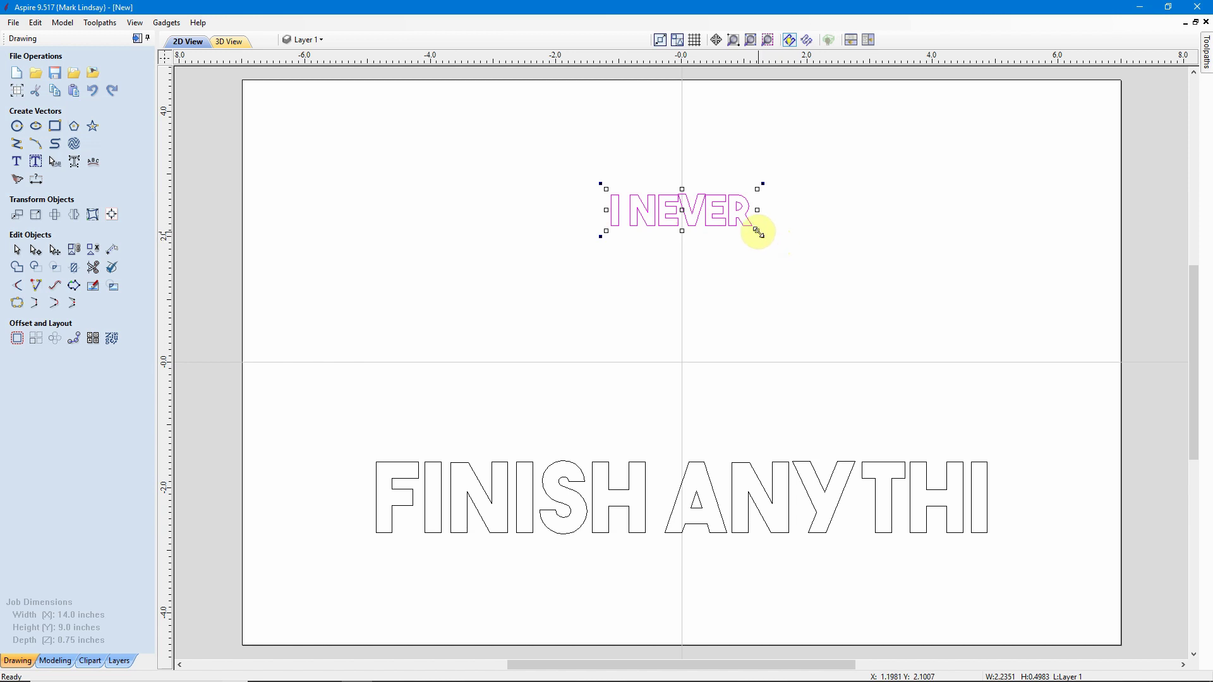
left_click_drag(758, 232, 765, 235)
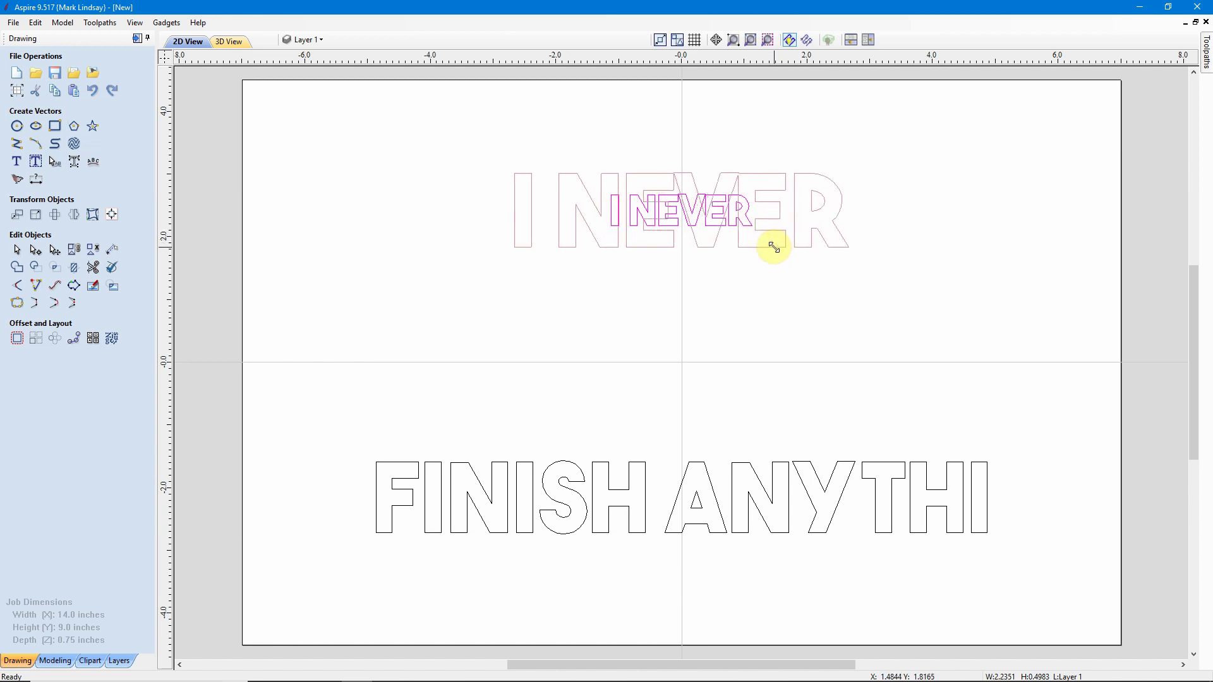
left_click_drag(776, 250, 808, 265)
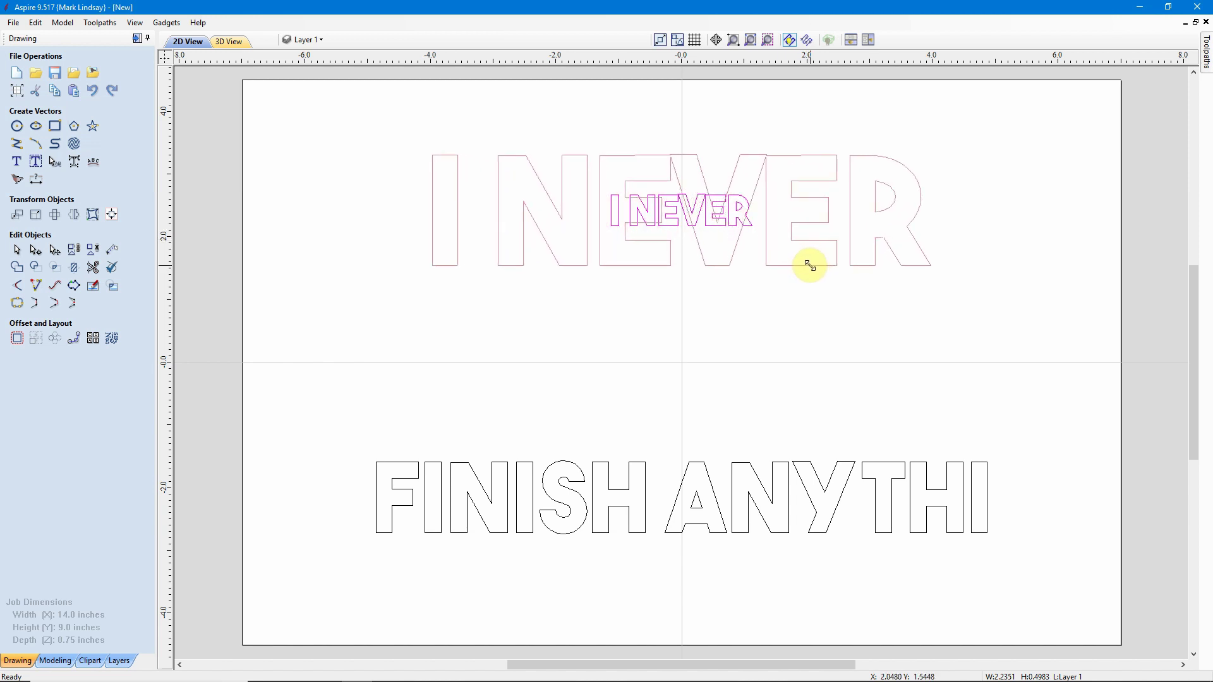
left_click_drag(808, 266, 809, 267)
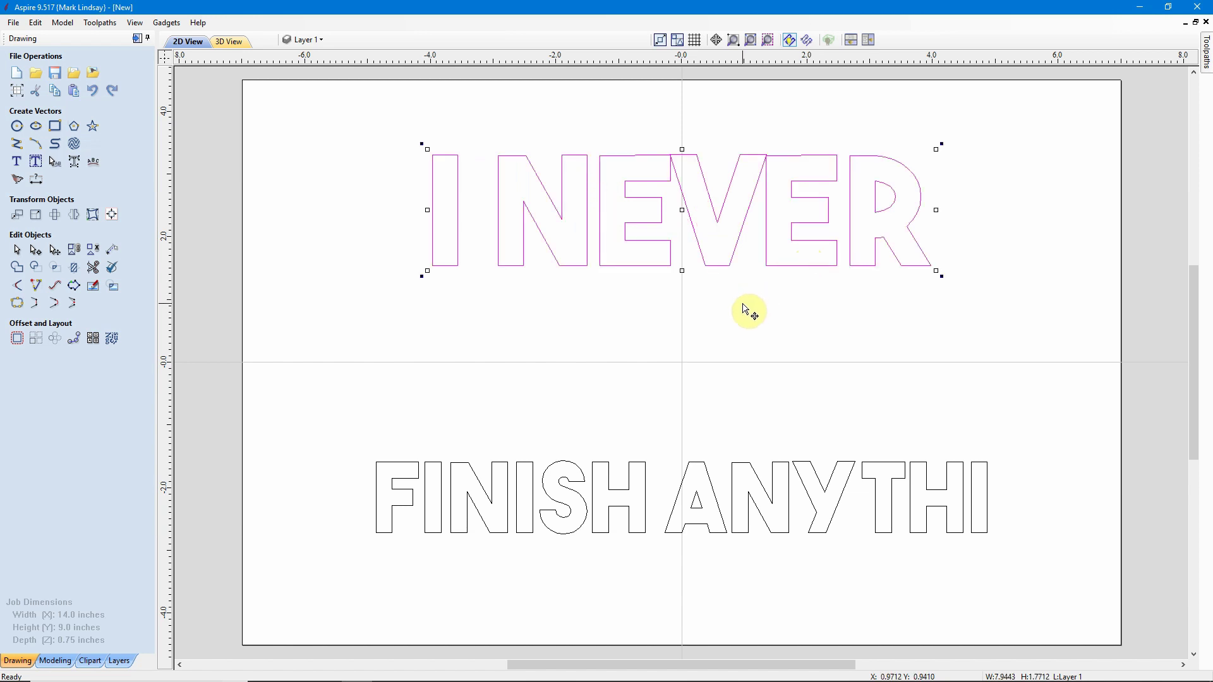
left_click(711, 321)
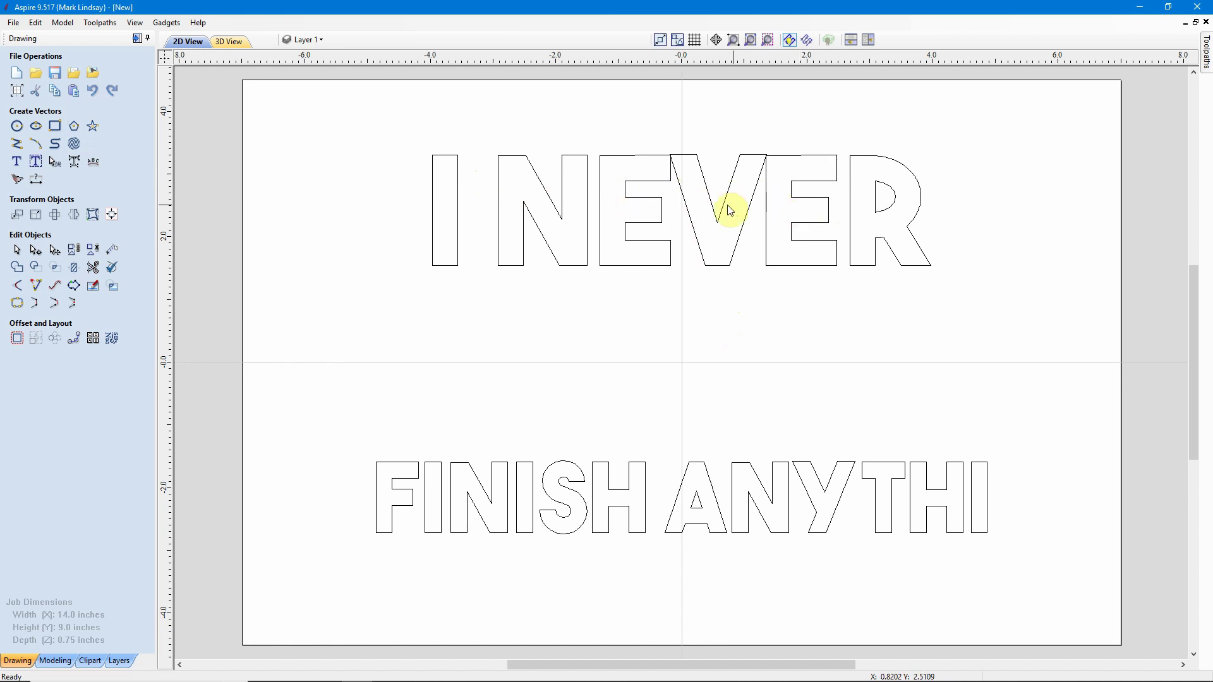
- Widen the kerning gaps around the V in 'I NEVER' using the text spacing tool
left_click(55, 166)
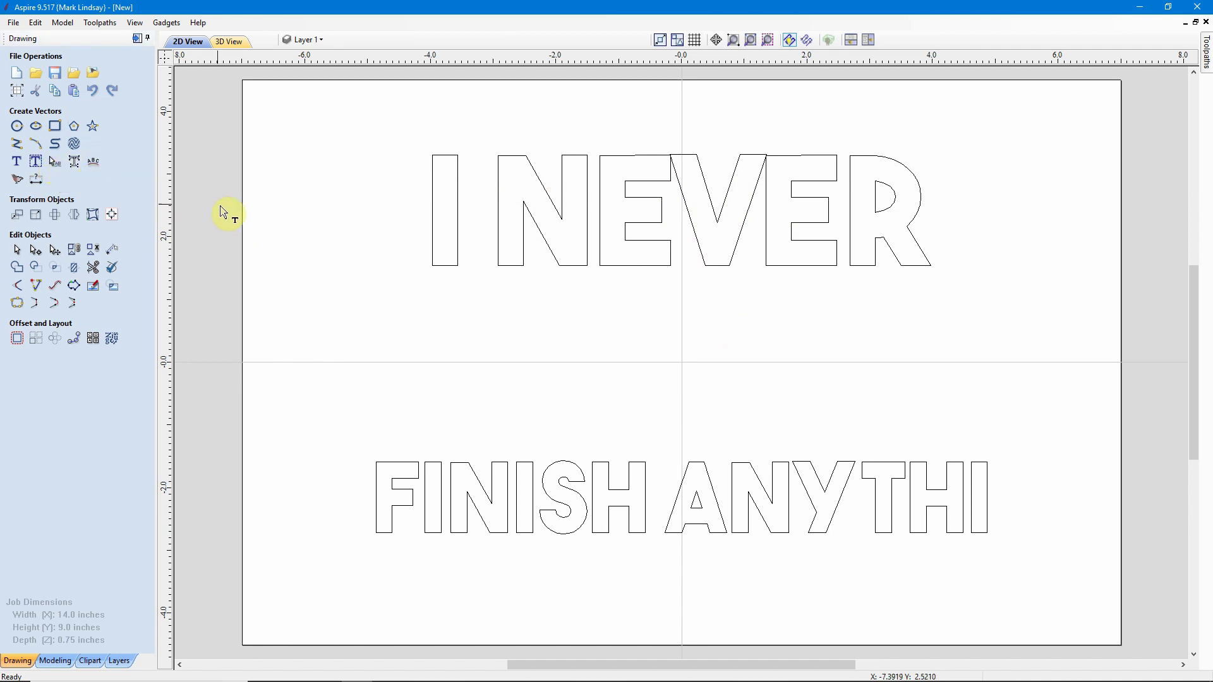
left_click(443, 264)
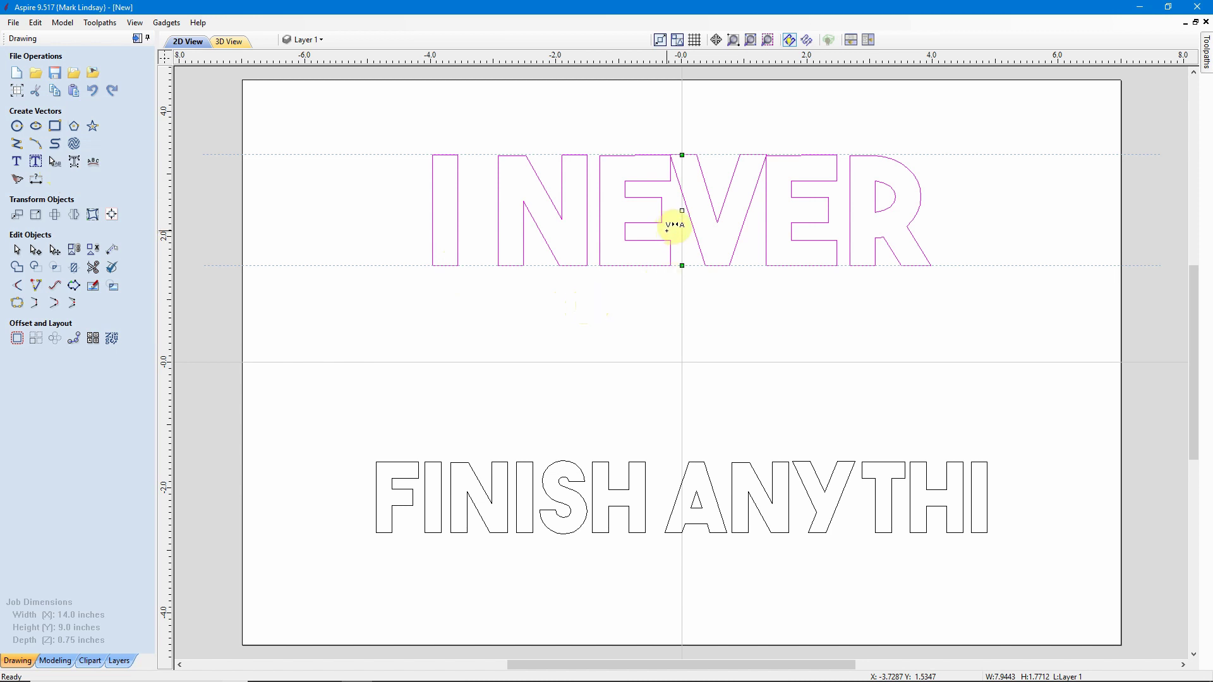
key("Right")
key("Right")
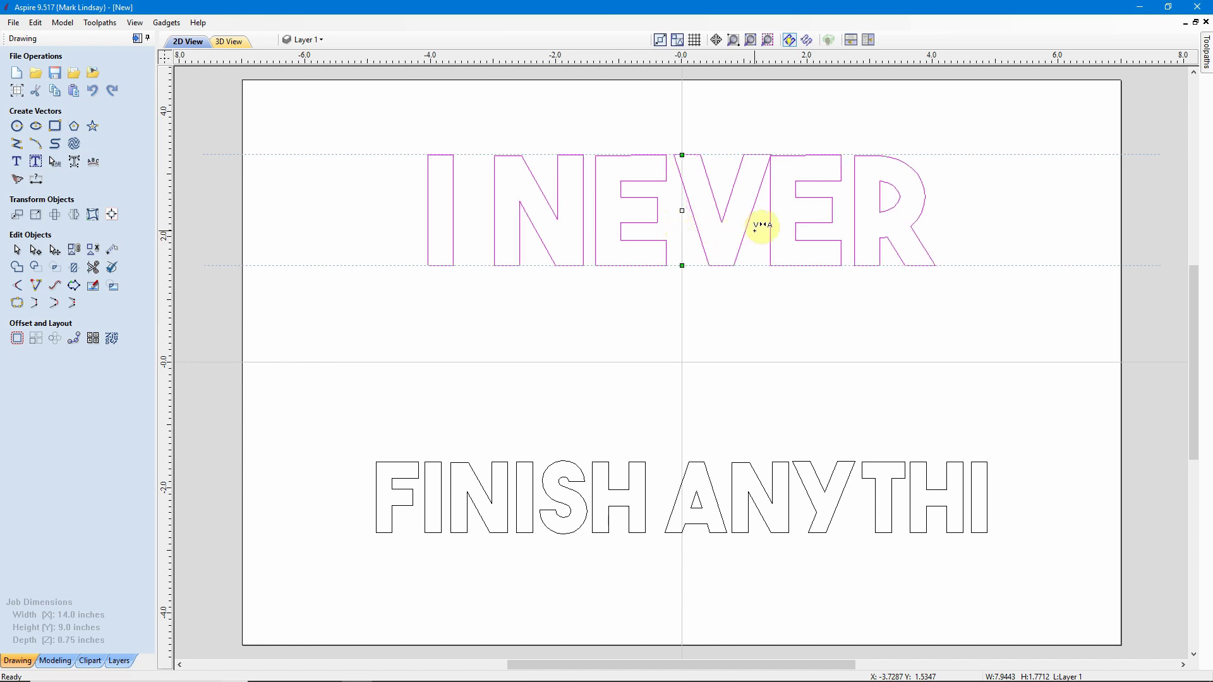
key("Right")
key("Right")
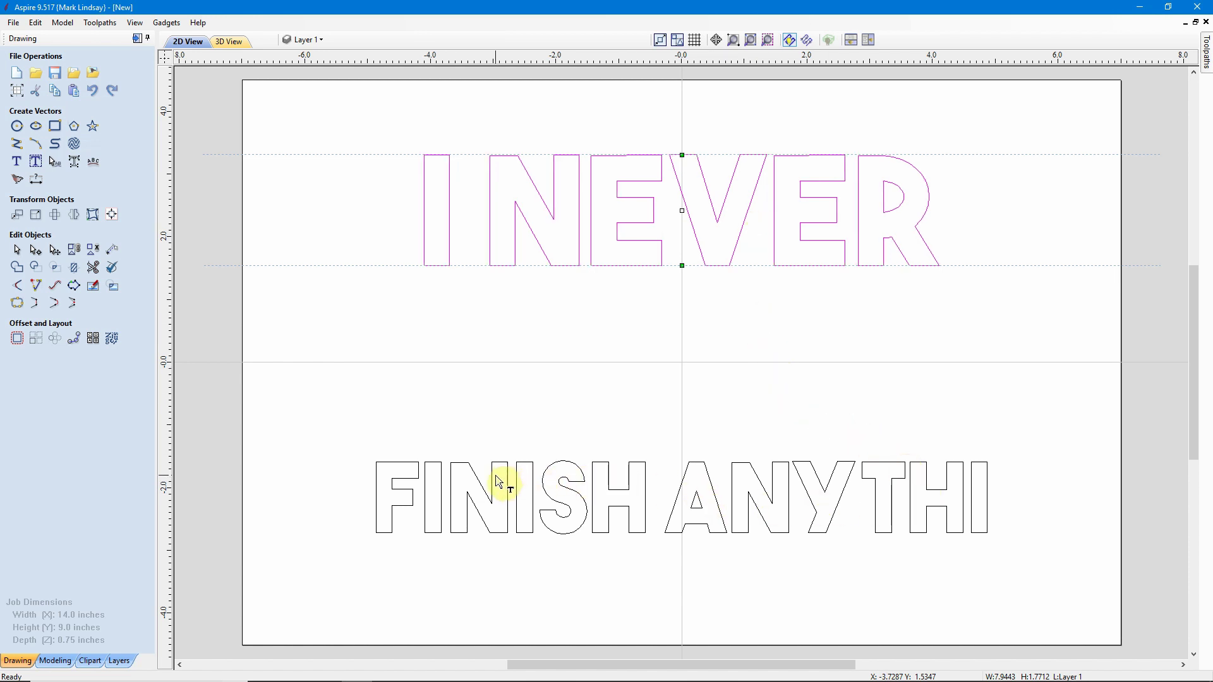
left_click(606, 380)
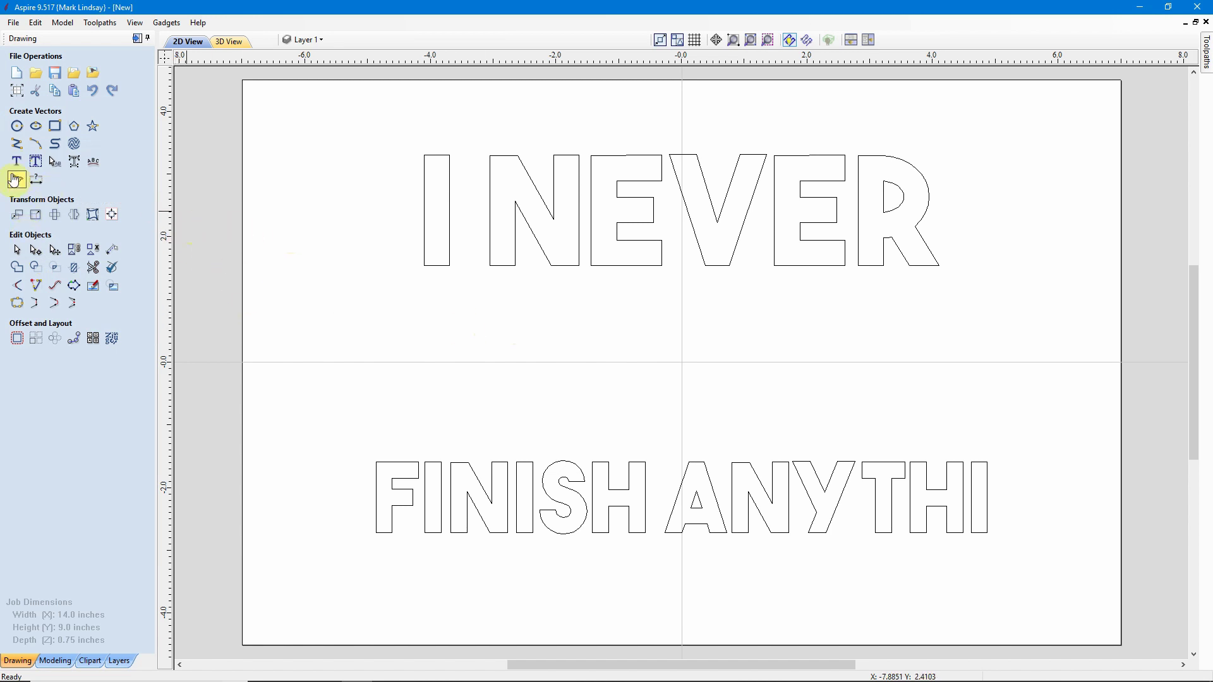
left_click(17, 167)
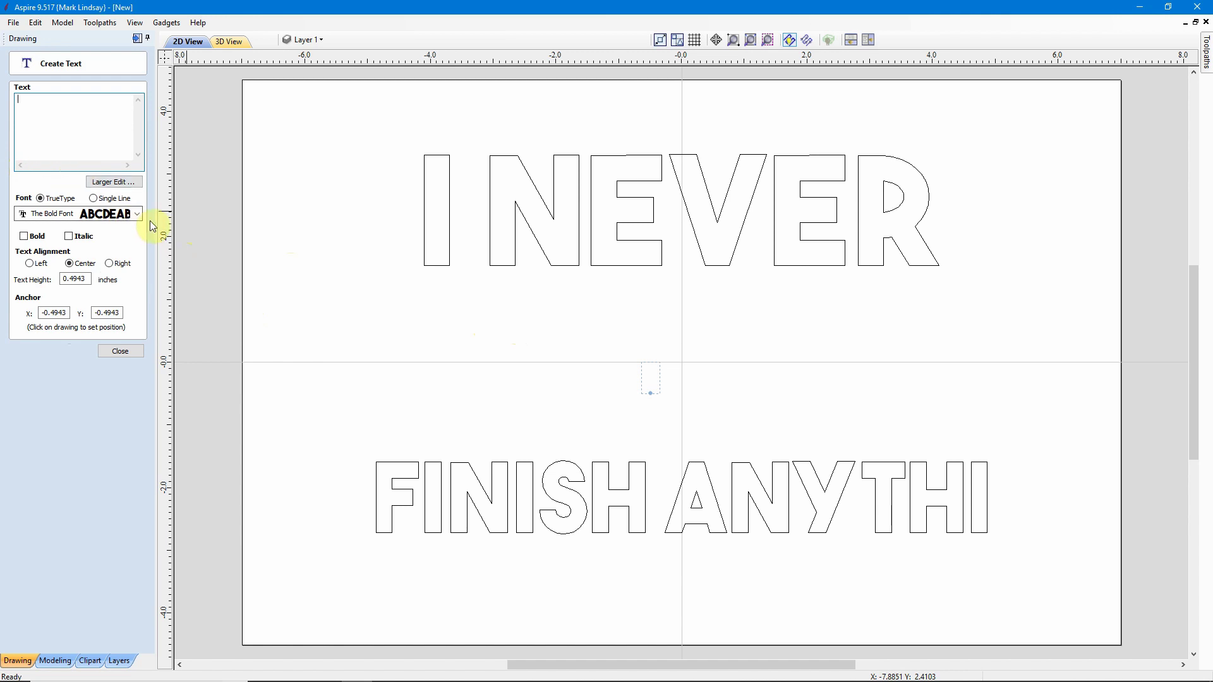
left_click(138, 216)
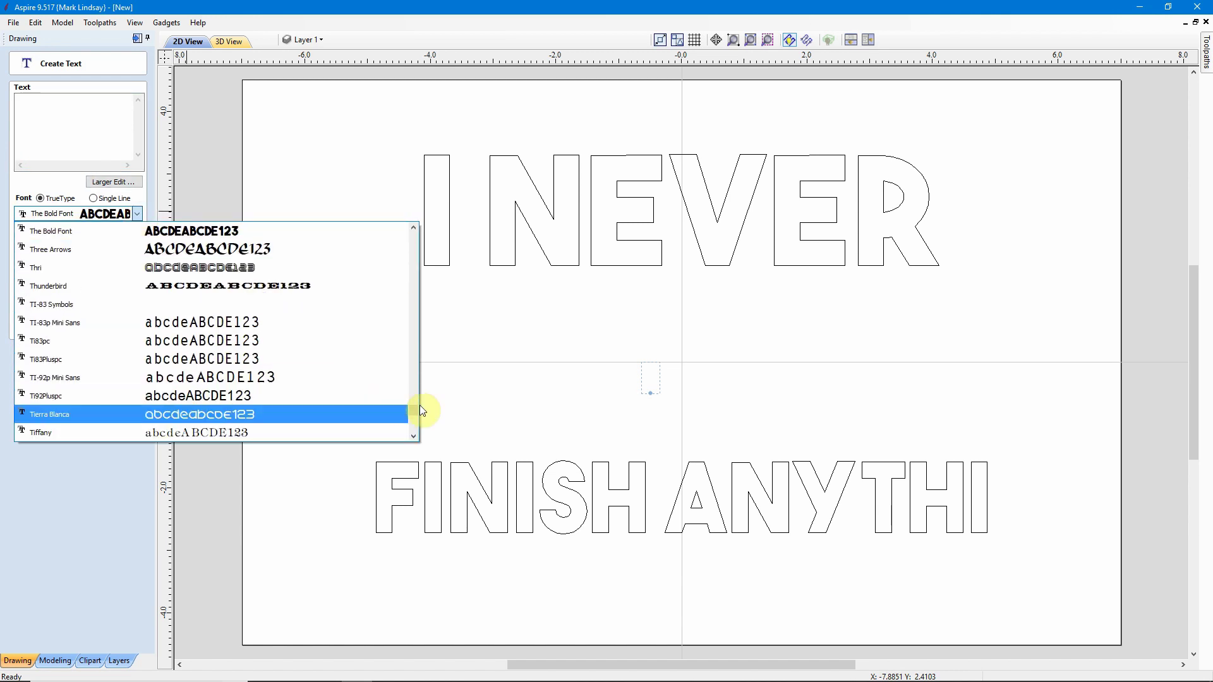
left_click_drag(415, 415, 406, 242)
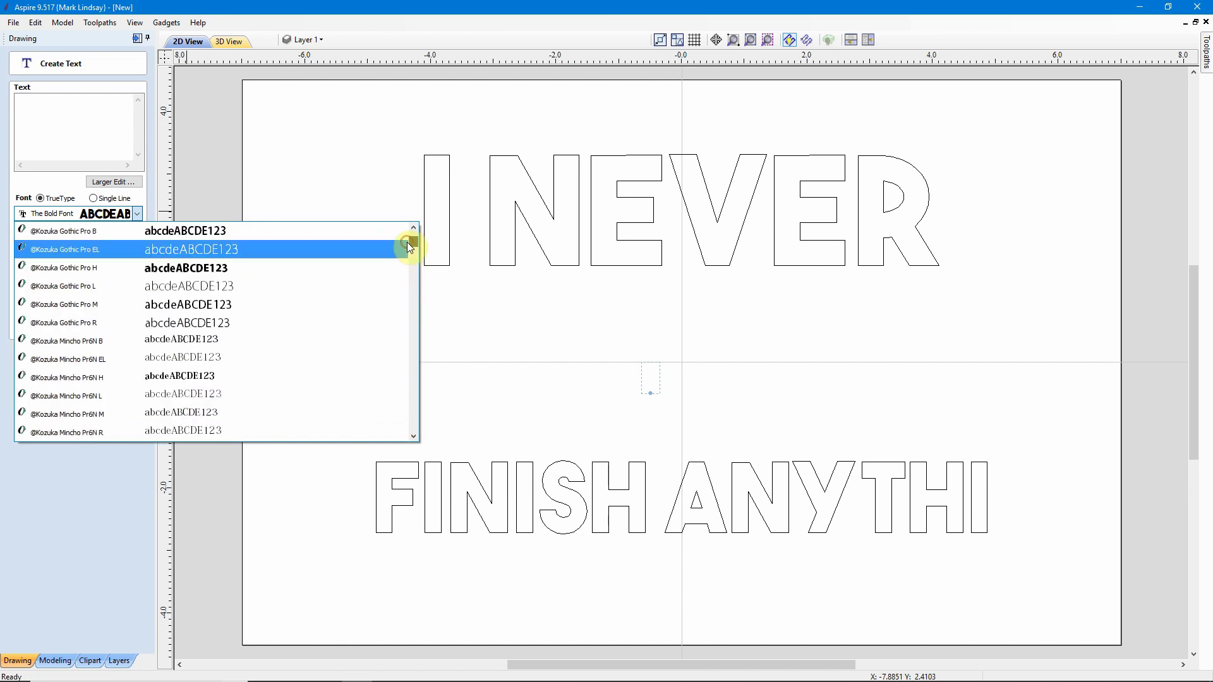
left_click(211, 118)
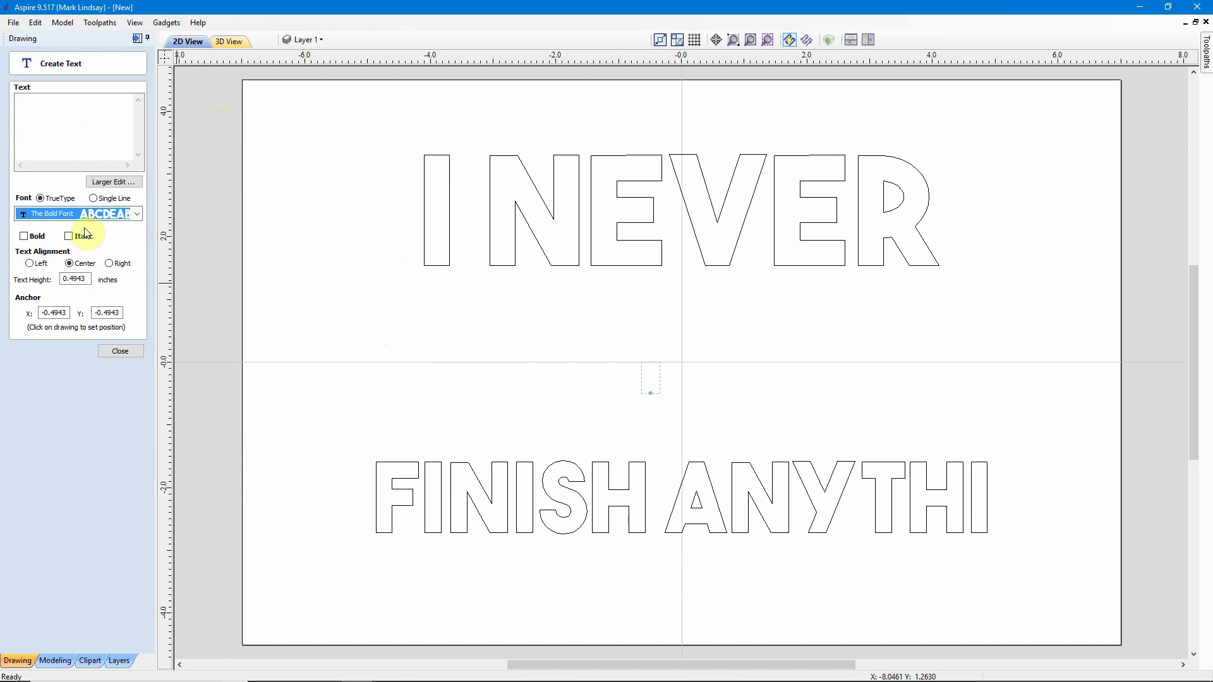
left_click(119, 351)
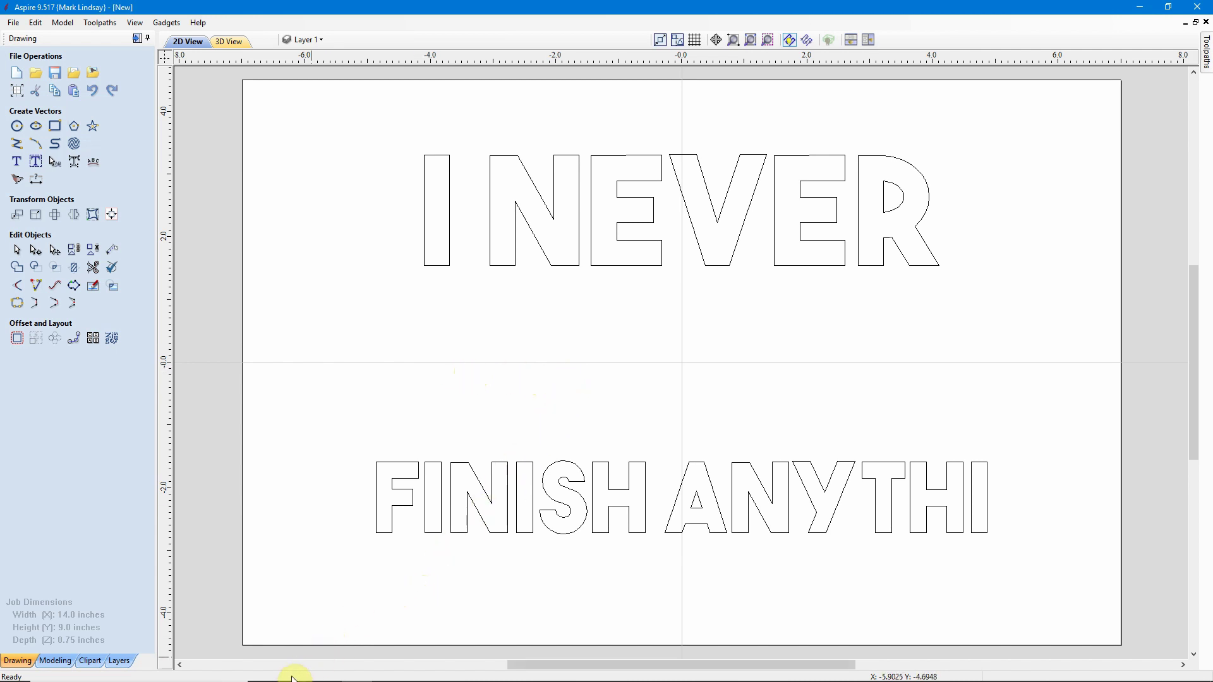
- Bring Chrome forward and switch to the empty new tab
mouse_move(327, 670)
left_click(341, 566)
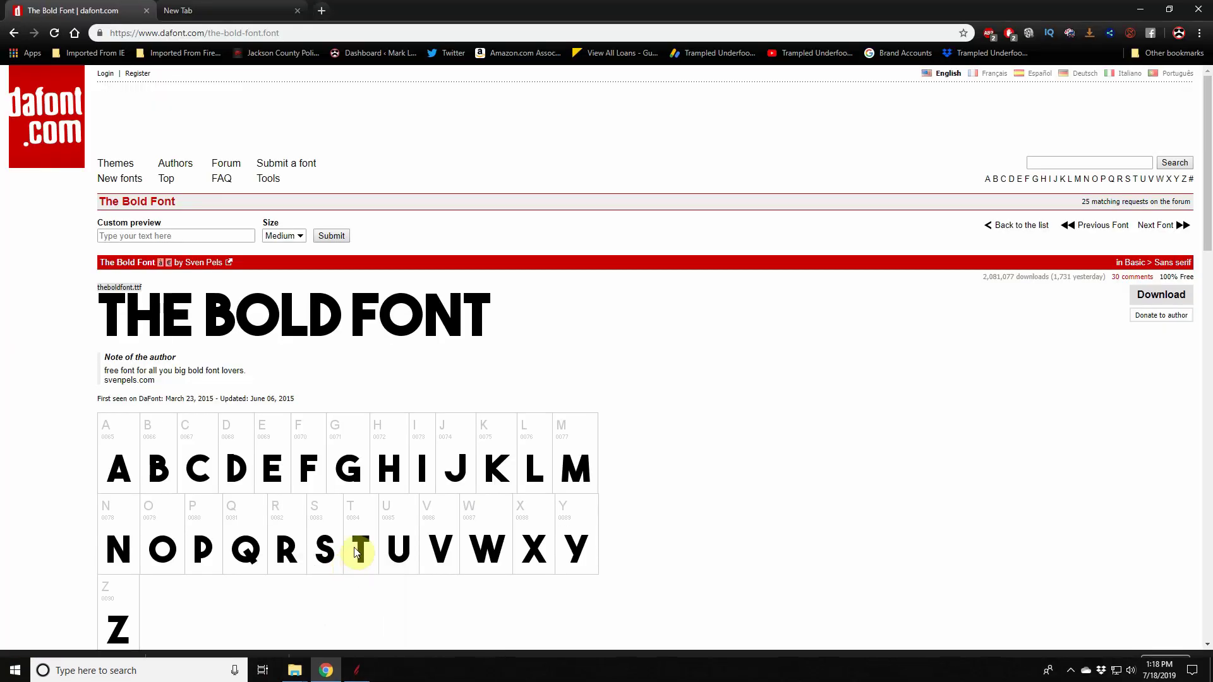
left_click(233, 19)
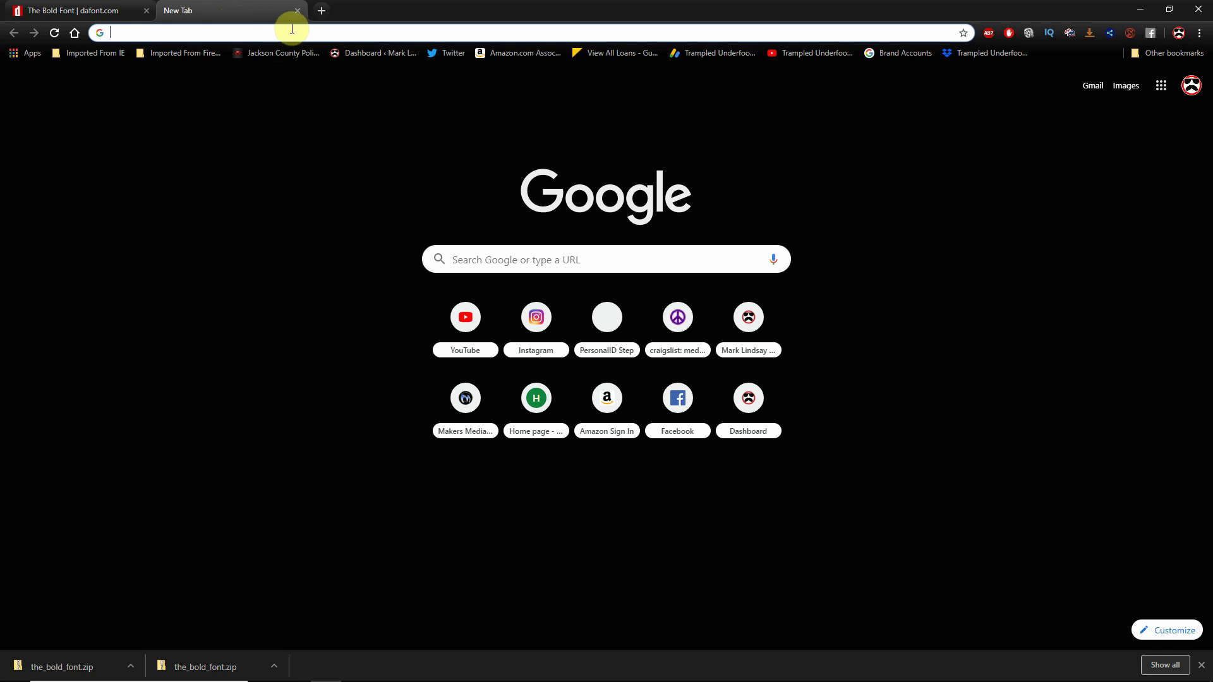
type("wordmark.it")
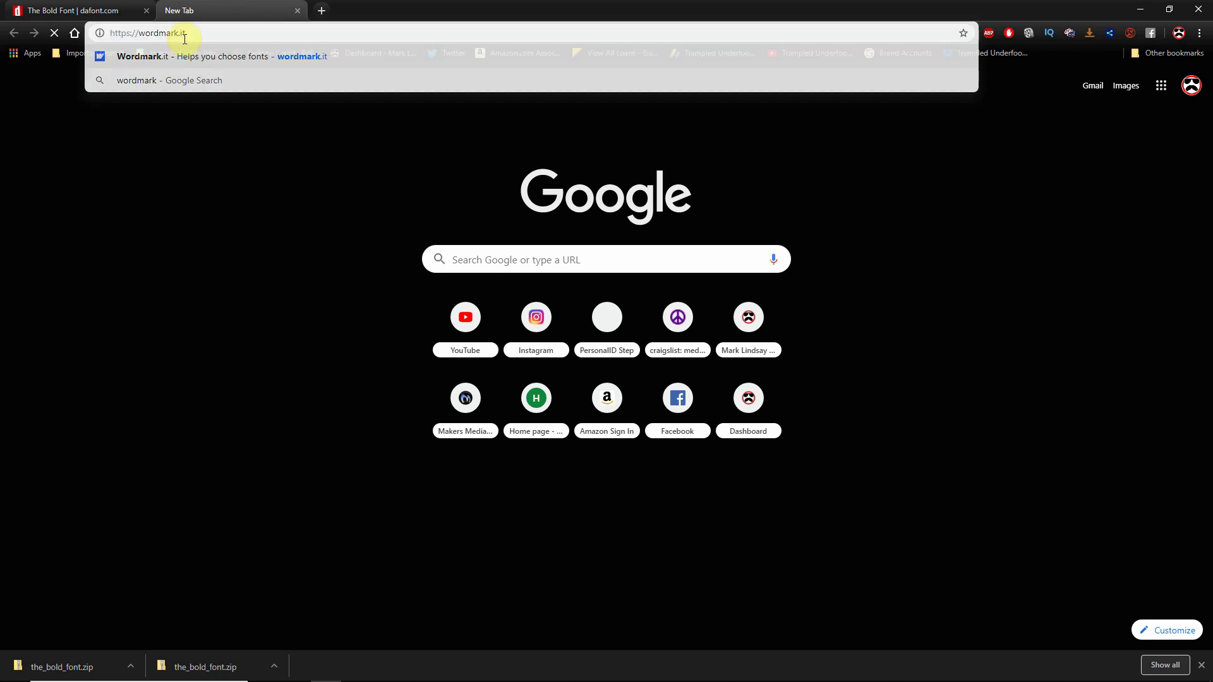
- Load wordmark.it from the address bar
key("Return")
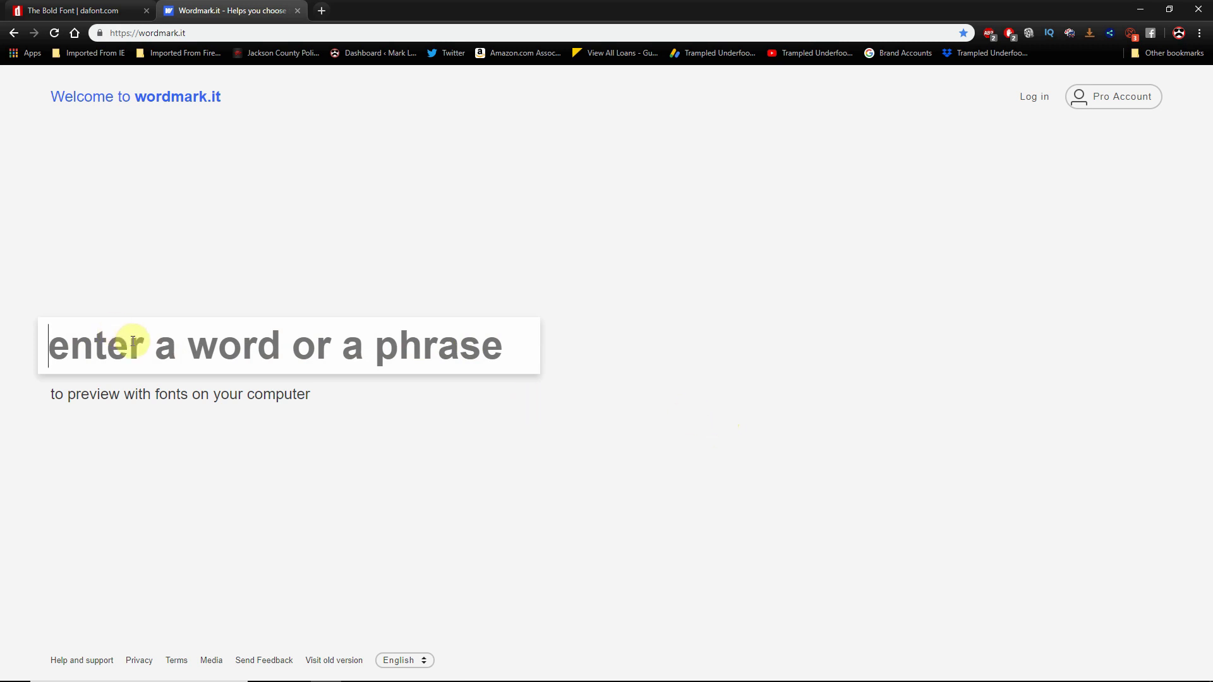
type("I ")
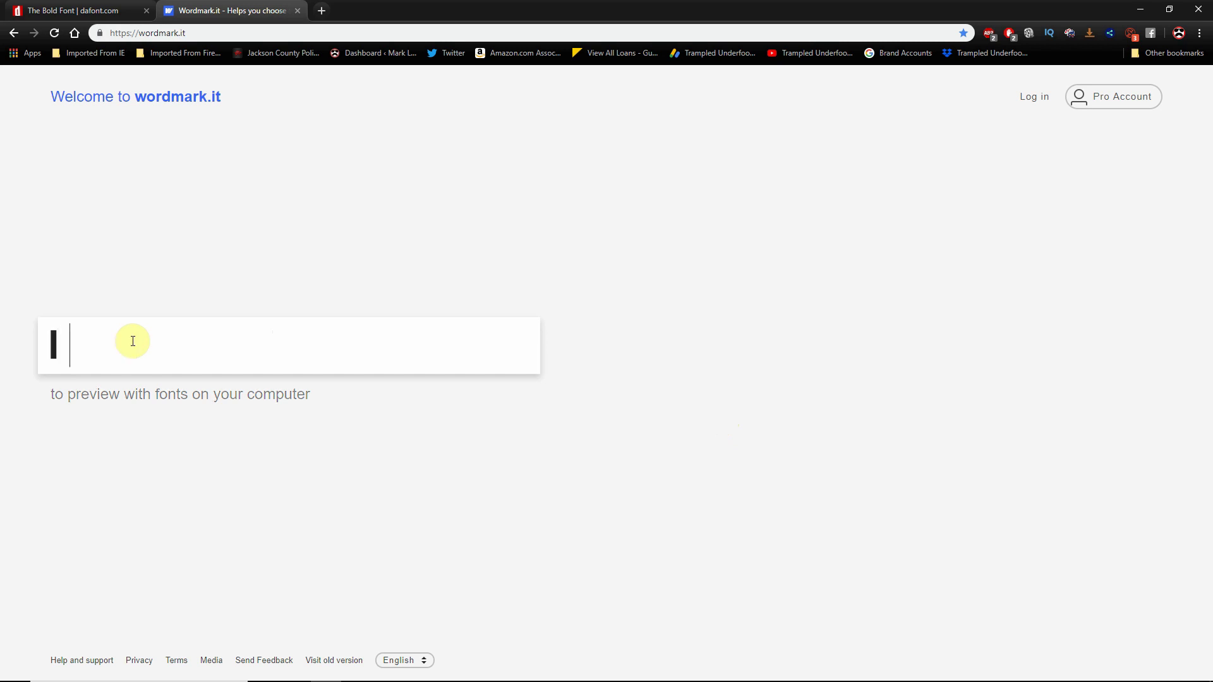
type("never finish ")
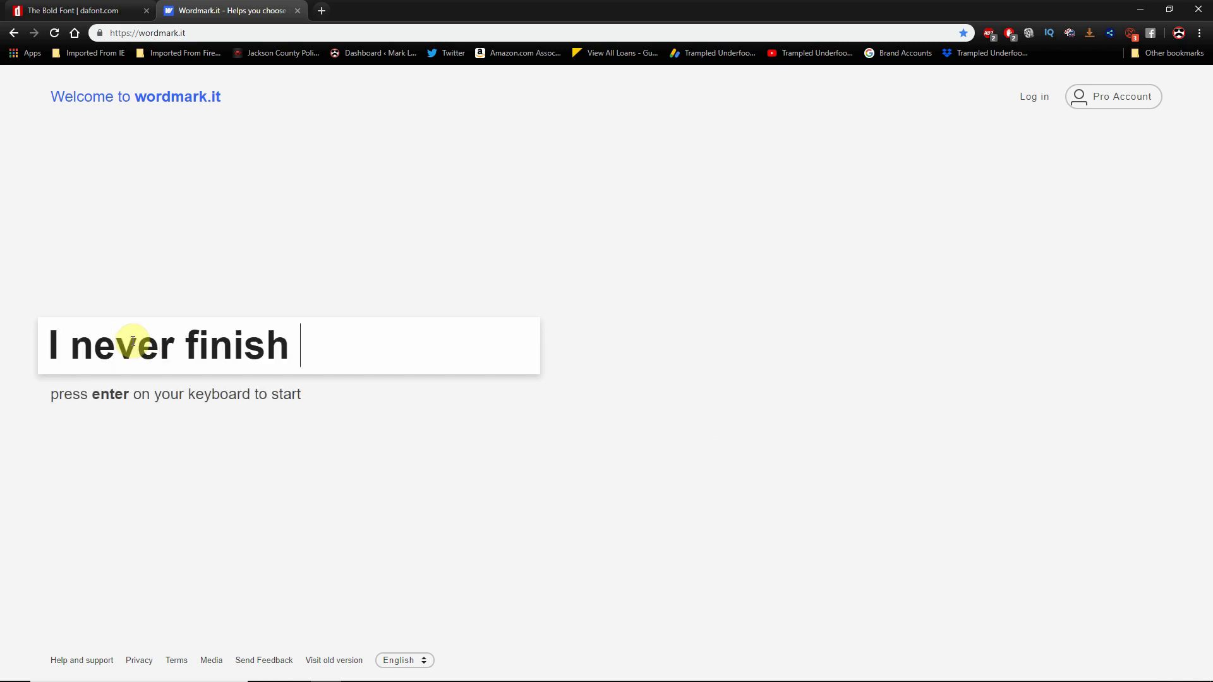
type("anythi")
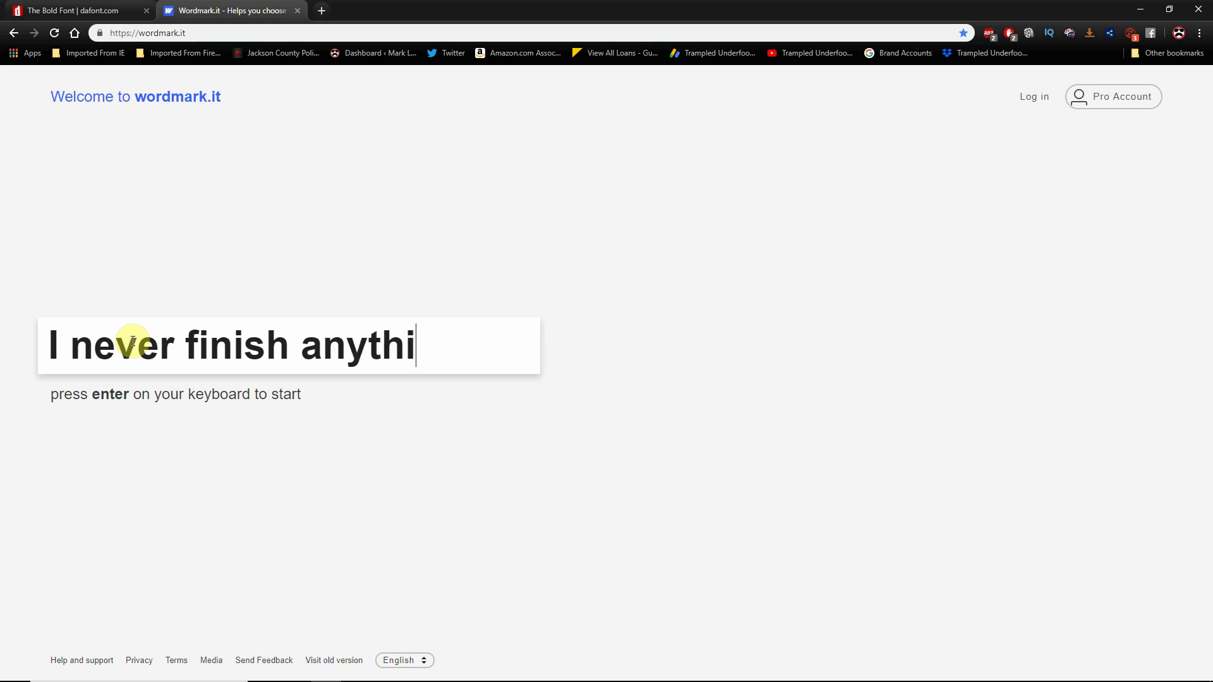
- Render 'I never finish anythi' in every installed font
key("Return")
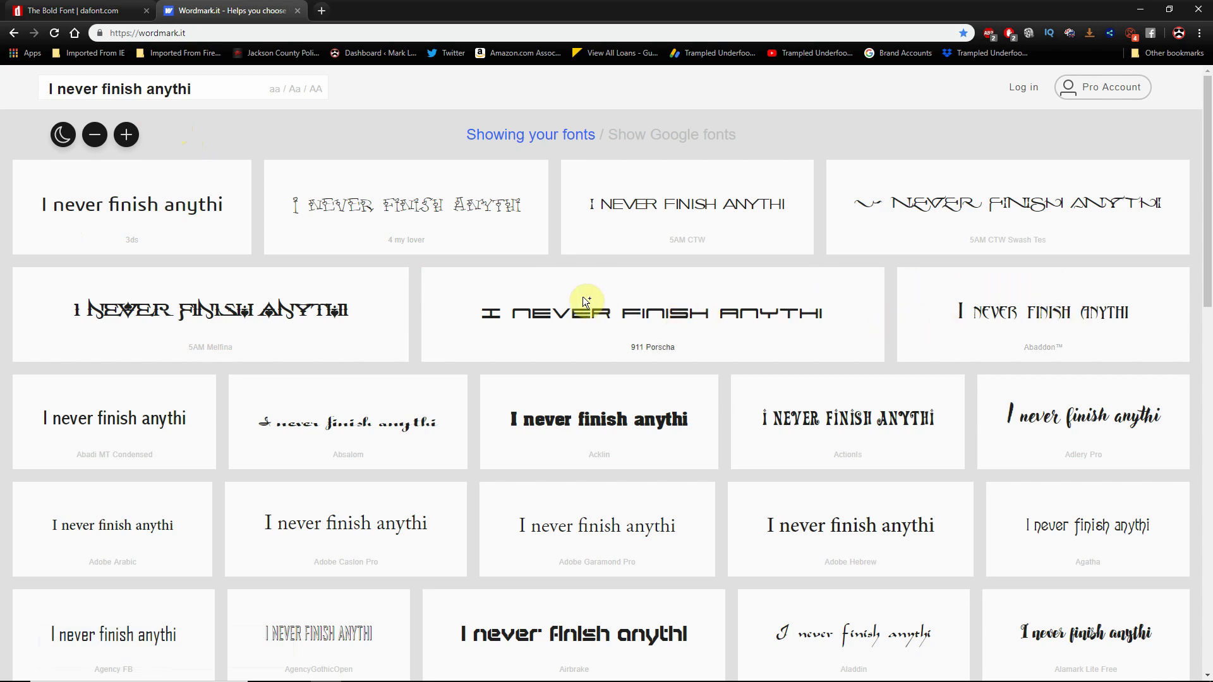
scroll(583, 296, "down", 1)
scroll(671, 401, "down", 1)
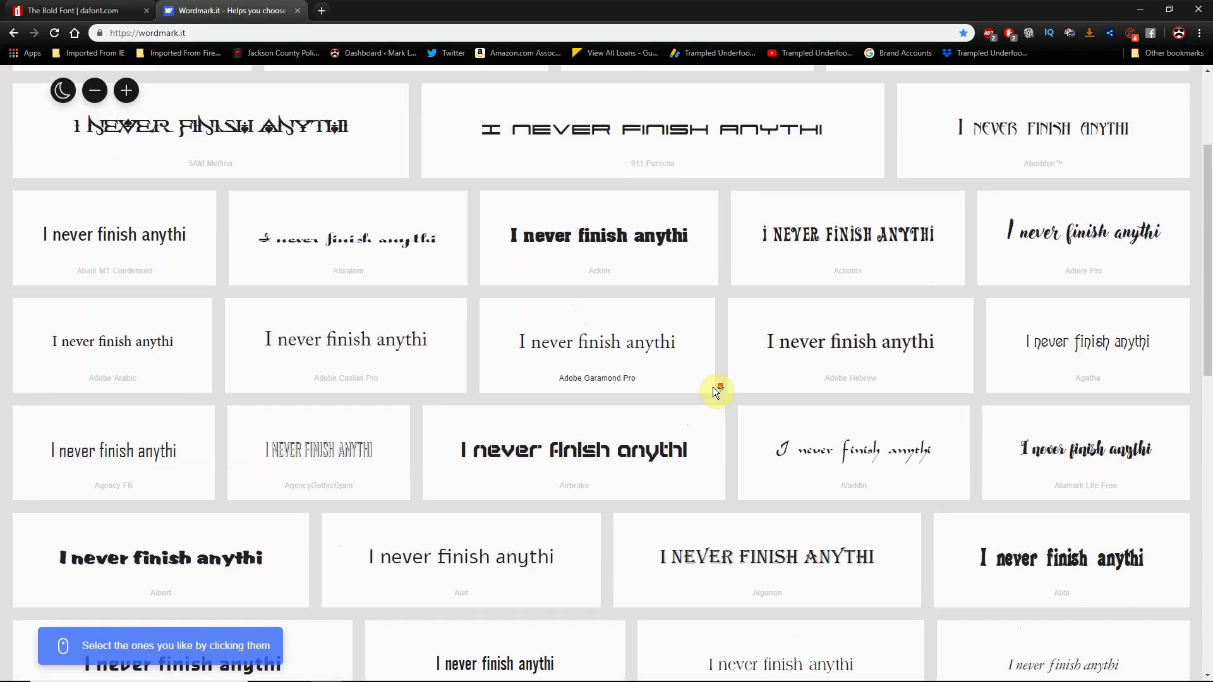
scroll(714, 384, "down", 1)
scroll(713, 384, "down", 1)
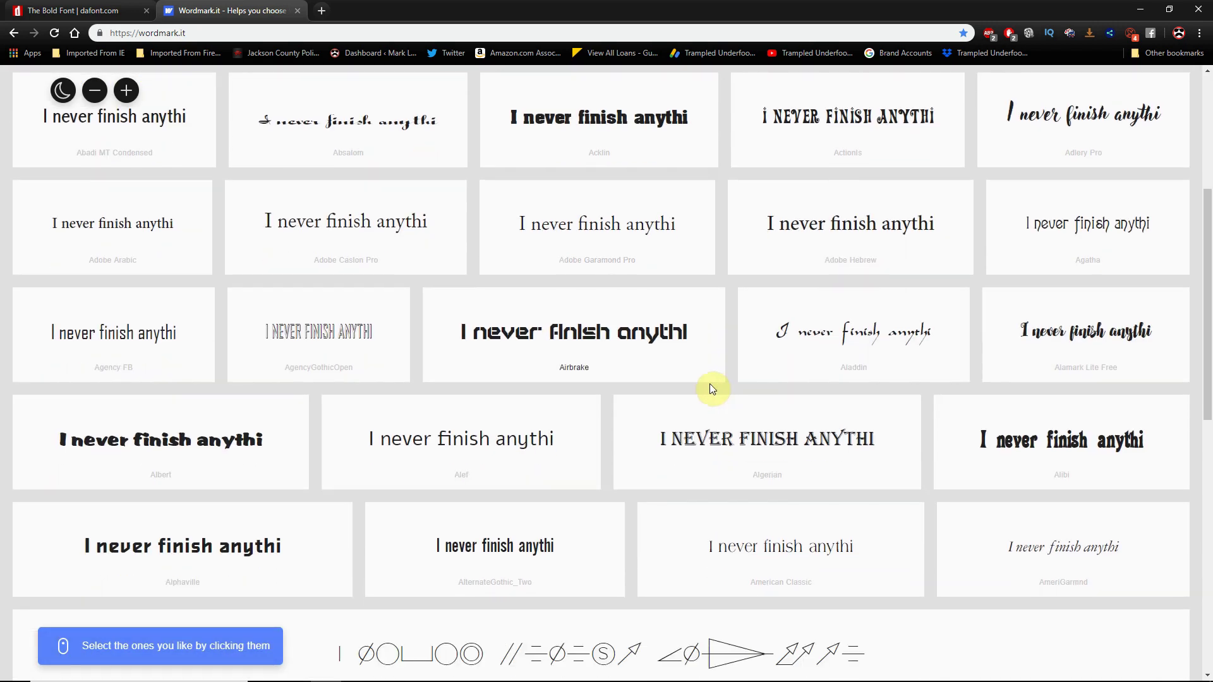
scroll(682, 381, "down", 2)
scroll(671, 384, "down", 1)
scroll(679, 380, "down", 1)
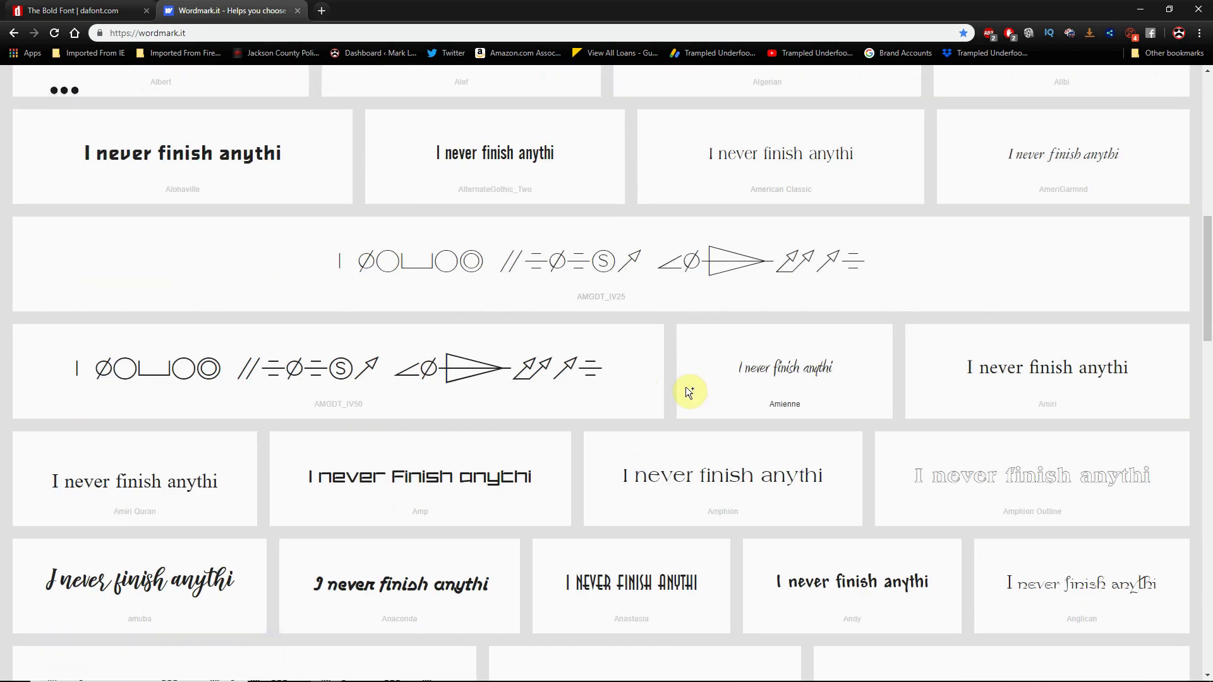
scroll(685, 386, "down", 1)
scroll(689, 388, "down", 1)
scroll(693, 383, "down", 1)
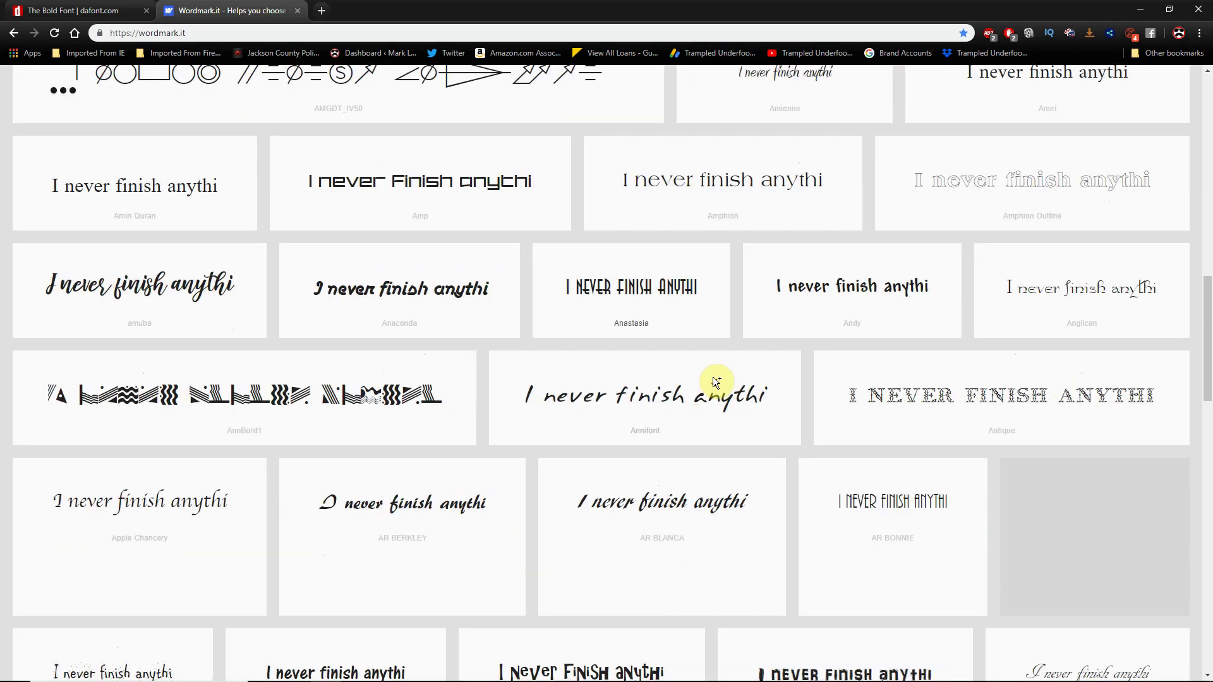
scroll(712, 376, "down", 1)
scroll(719, 376, "down", 1)
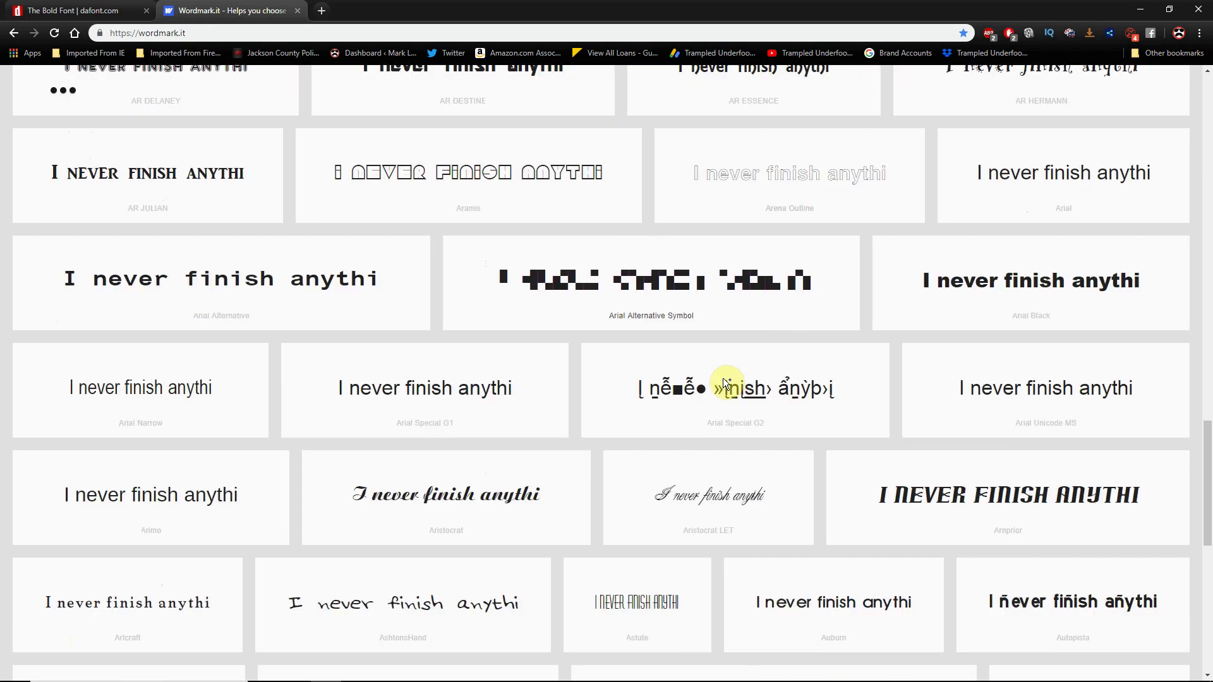
scroll(726, 381, "down", 2)
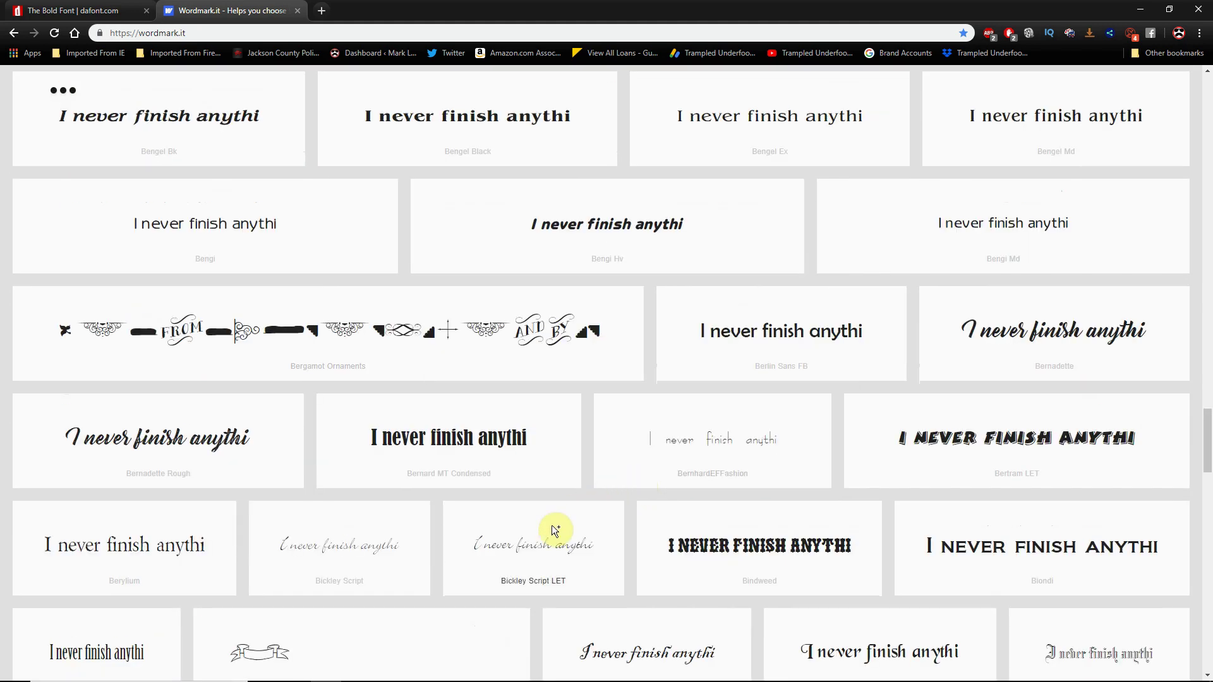
scroll(552, 525, "down", 1)
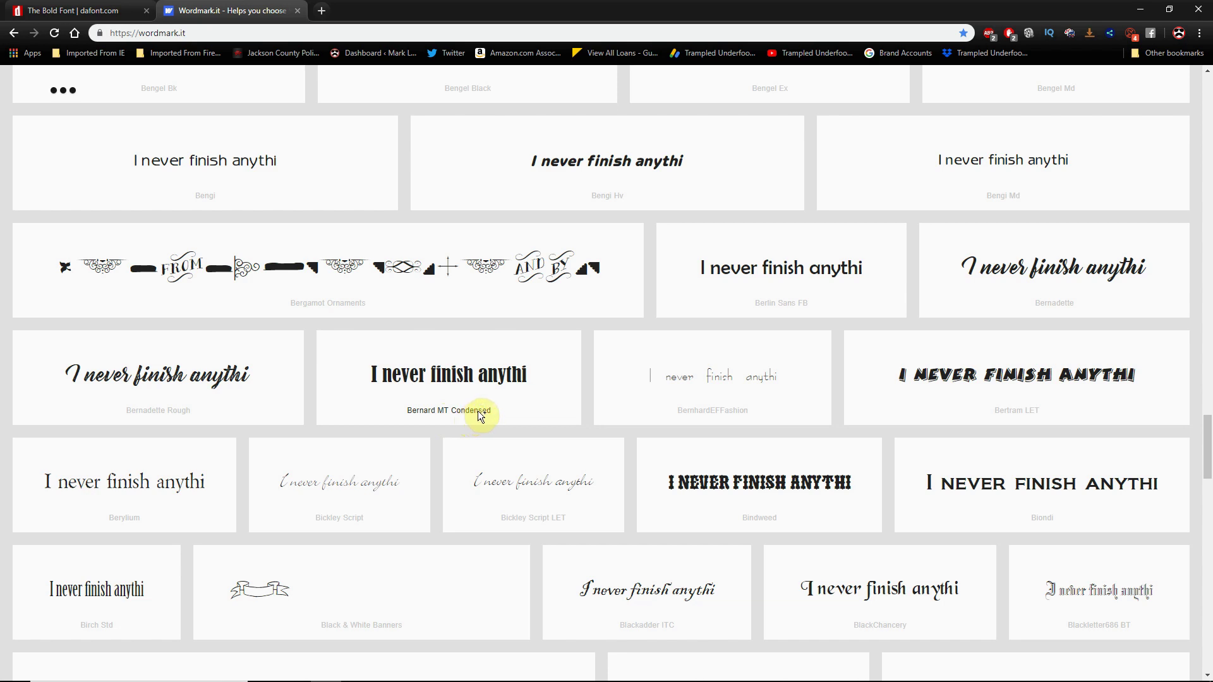
scroll(557, 408, "down", 3)
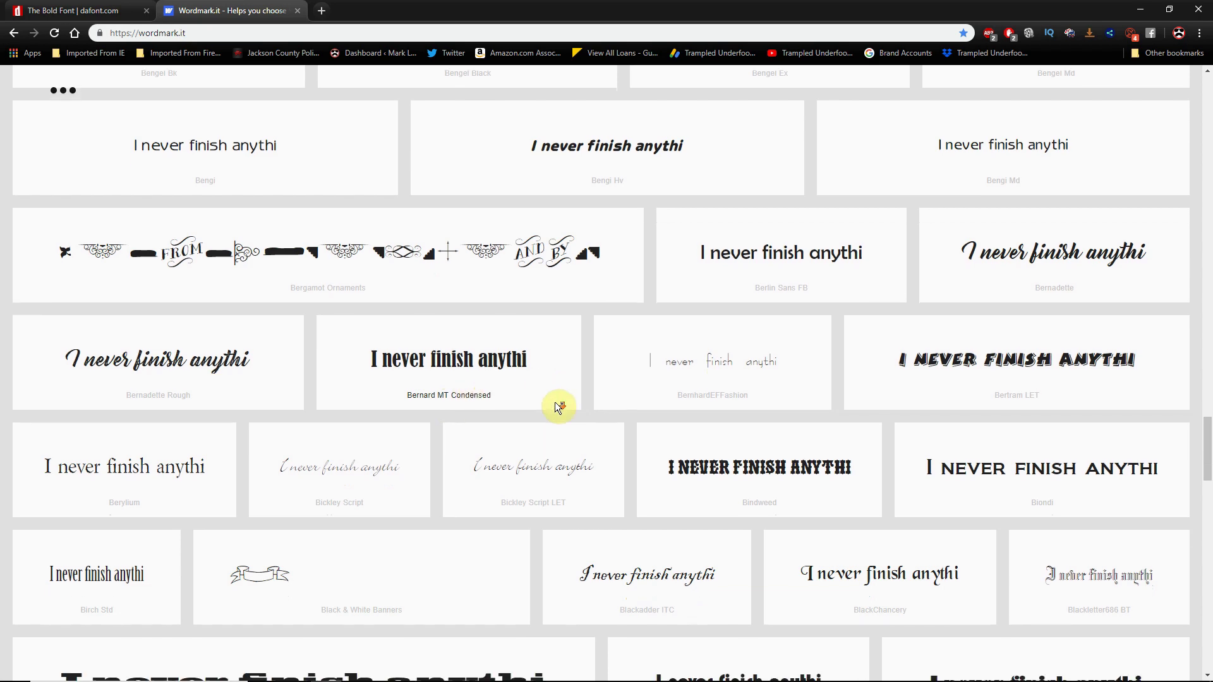
scroll(558, 408, "down", 3)
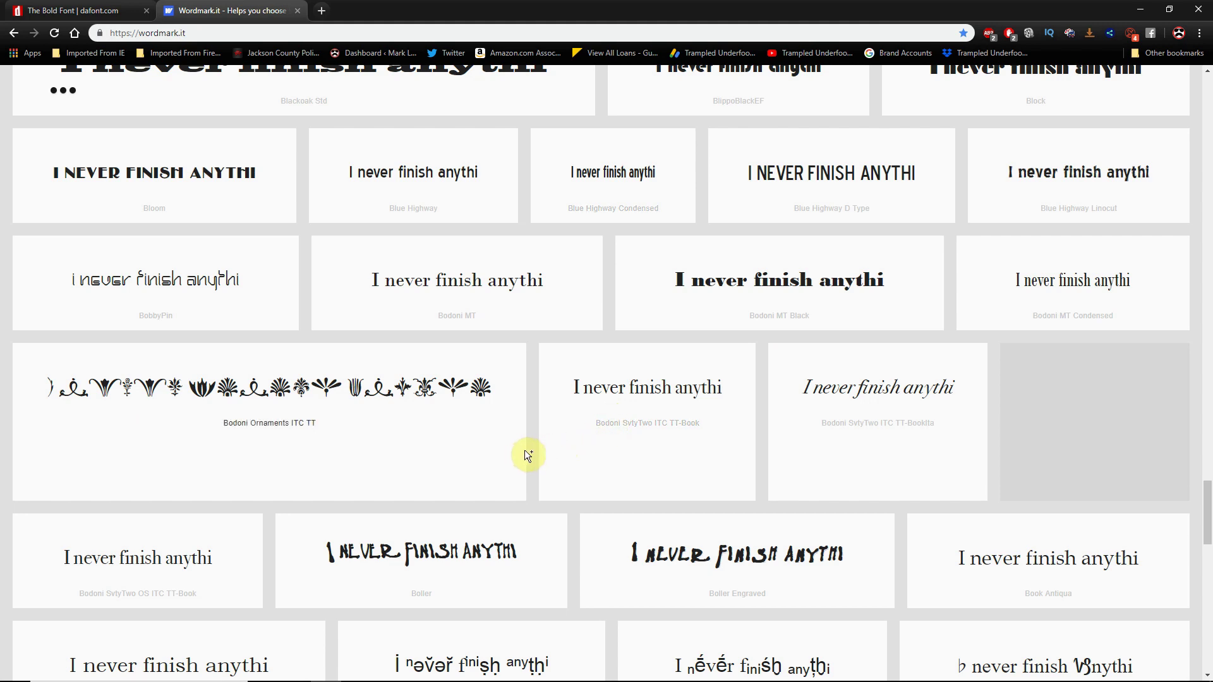
scroll(535, 452, "down", 1)
scroll(535, 452, "down", 3)
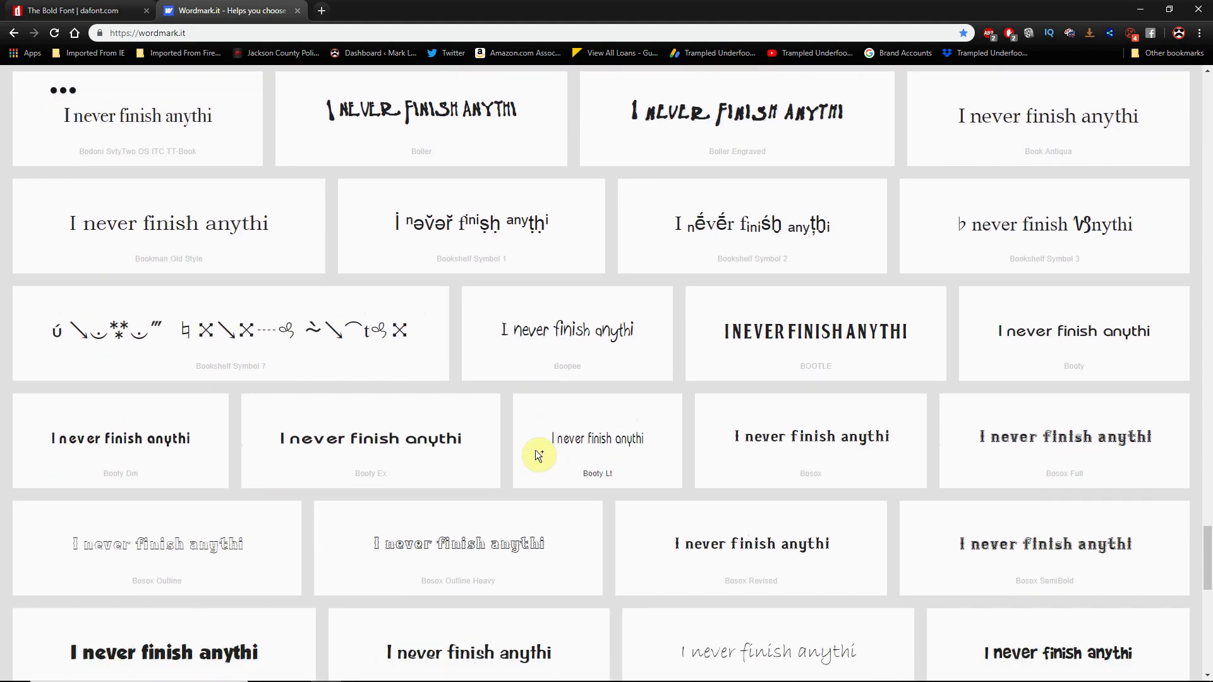
scroll(535, 450, "down", 3)
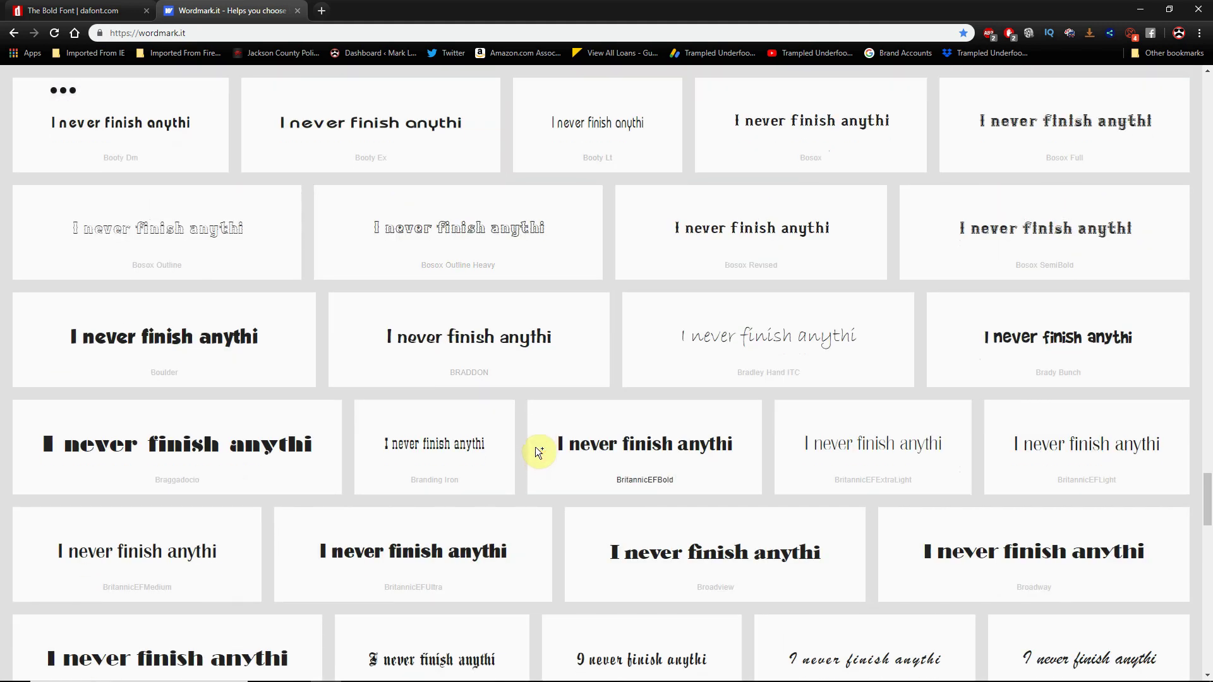
scroll(537, 446, "down", 3)
scroll(537, 446, "down", 1)
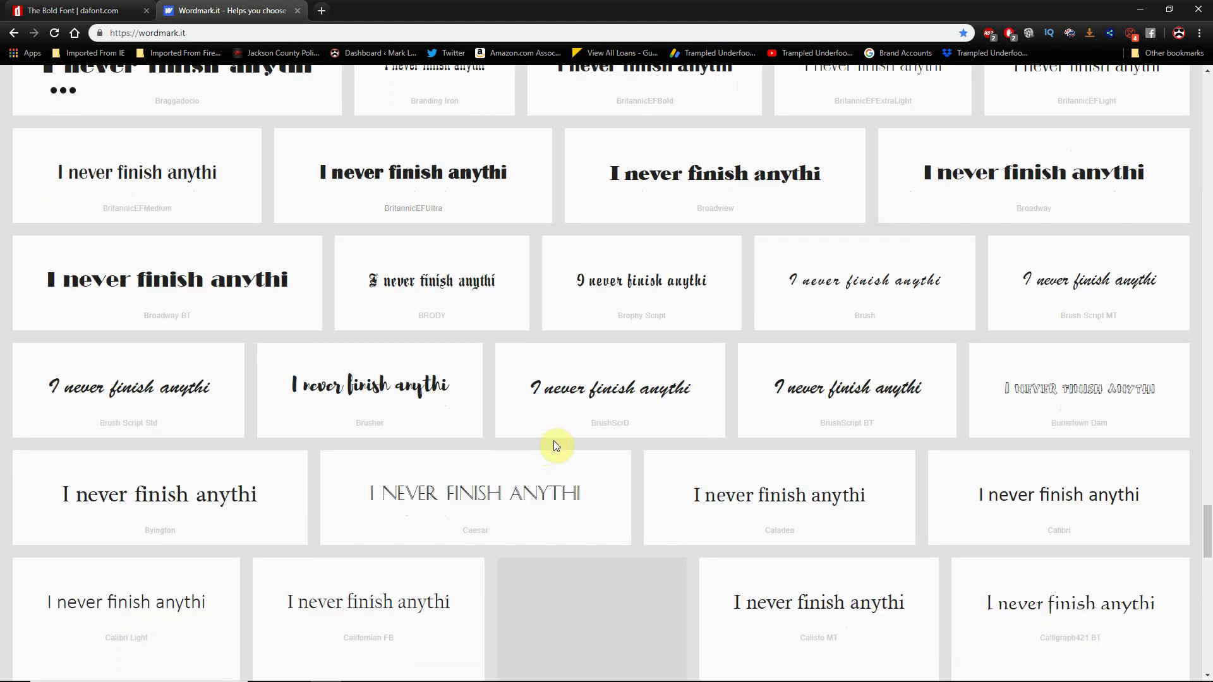
scroll(618, 440, "down", 2)
scroll(618, 445, "down", 1)
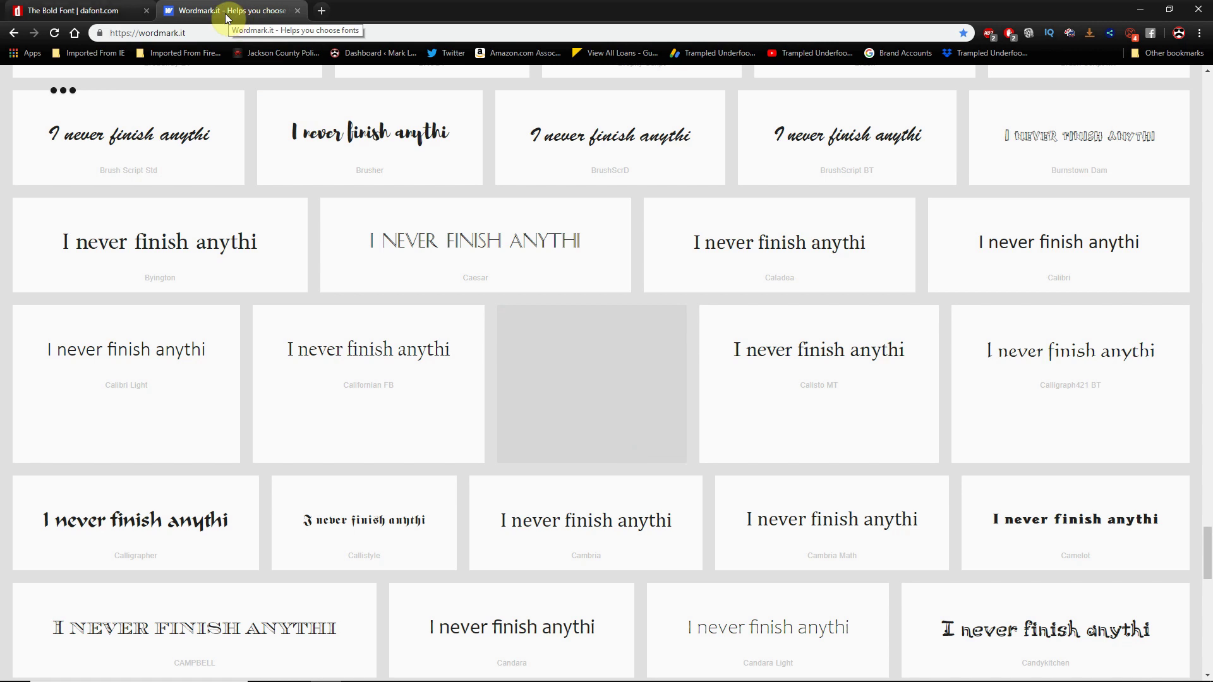
- Visit the dafont.com home page, then return to the Aspire sign design
left_click(76, 11)
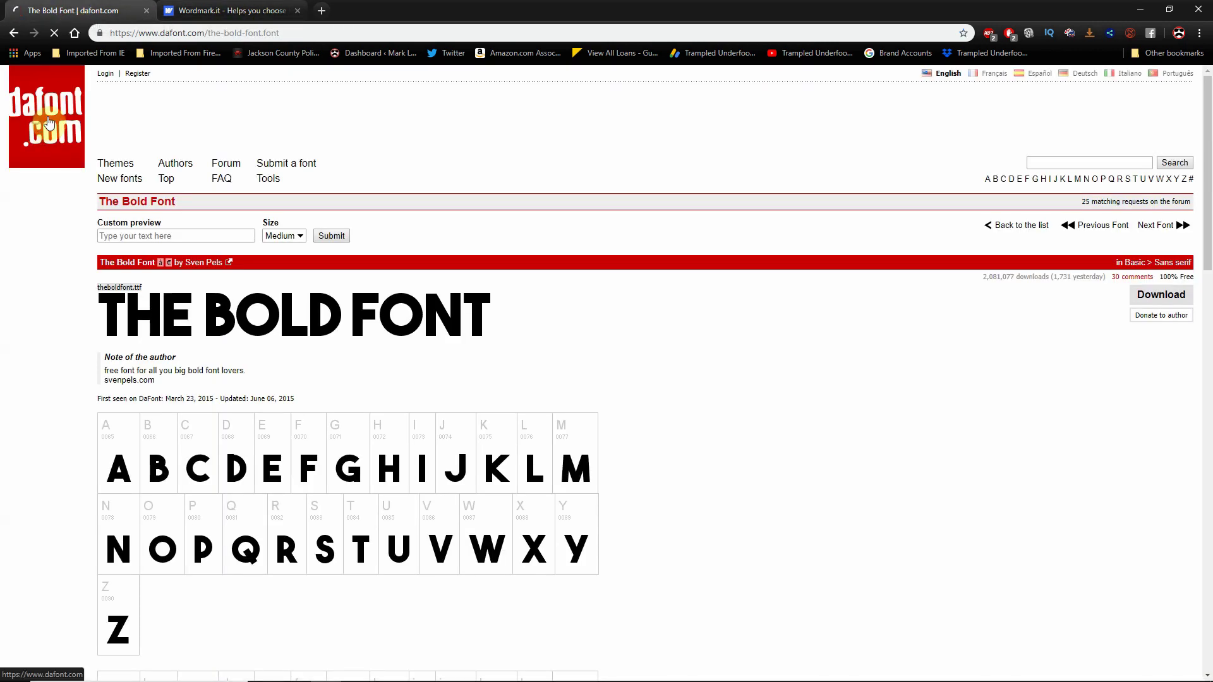
left_click(38, 125)
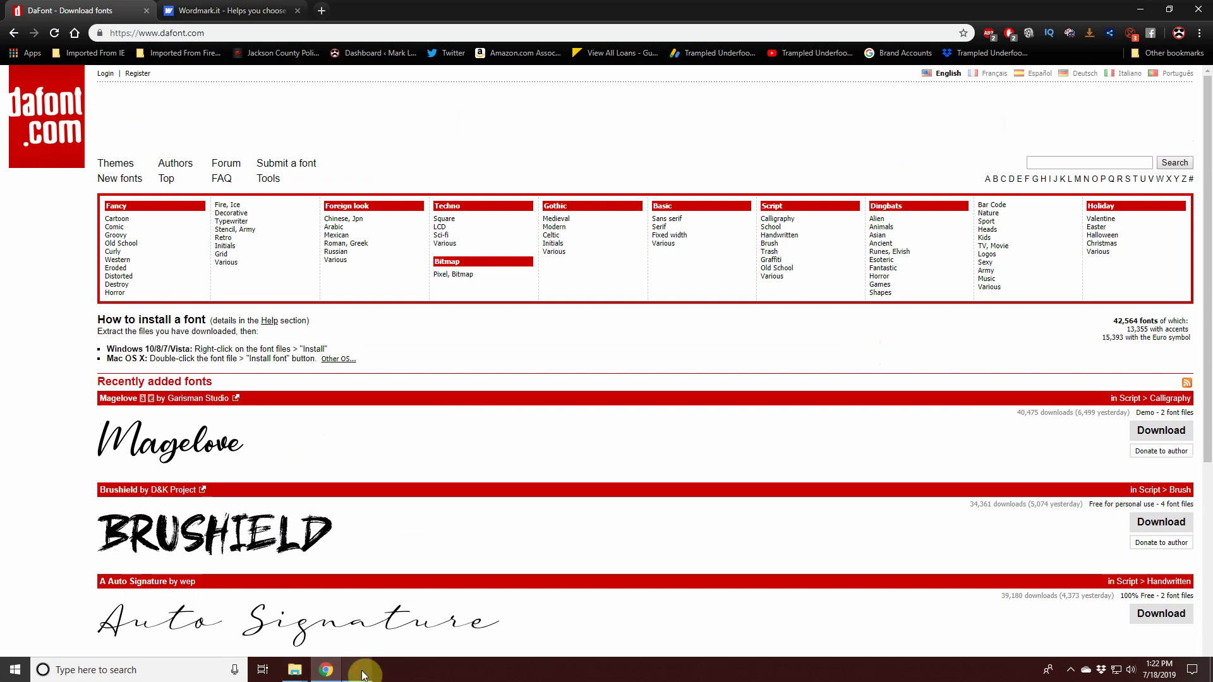
left_click(361, 671)
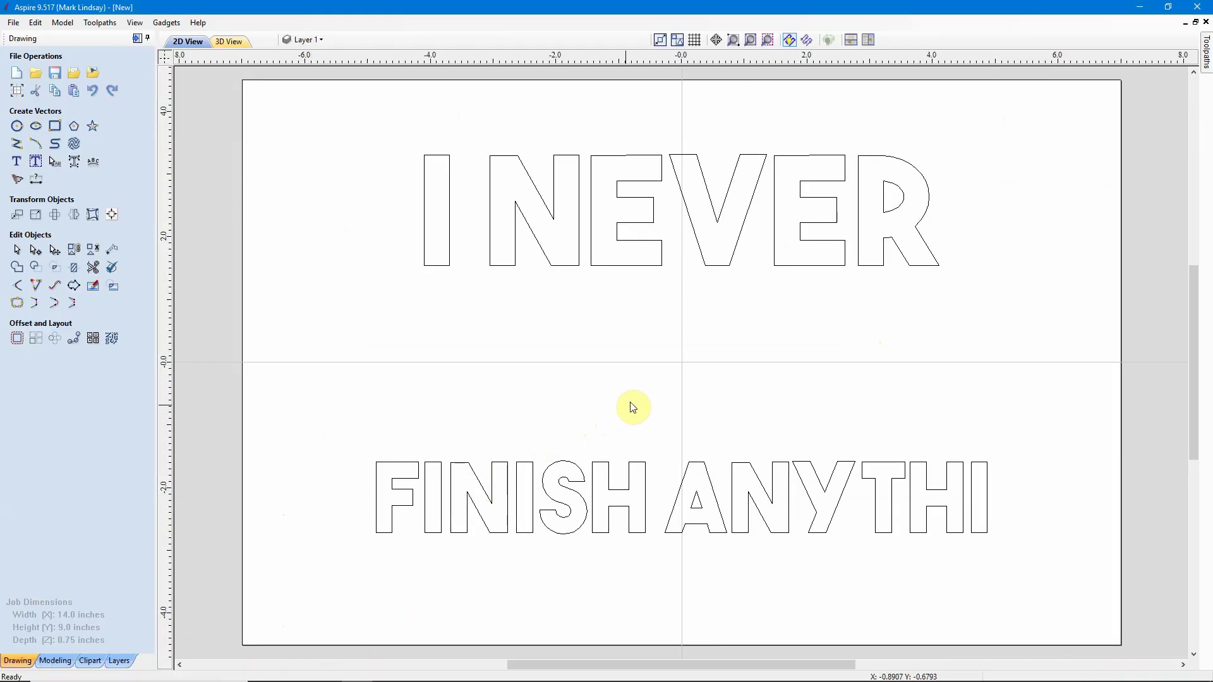